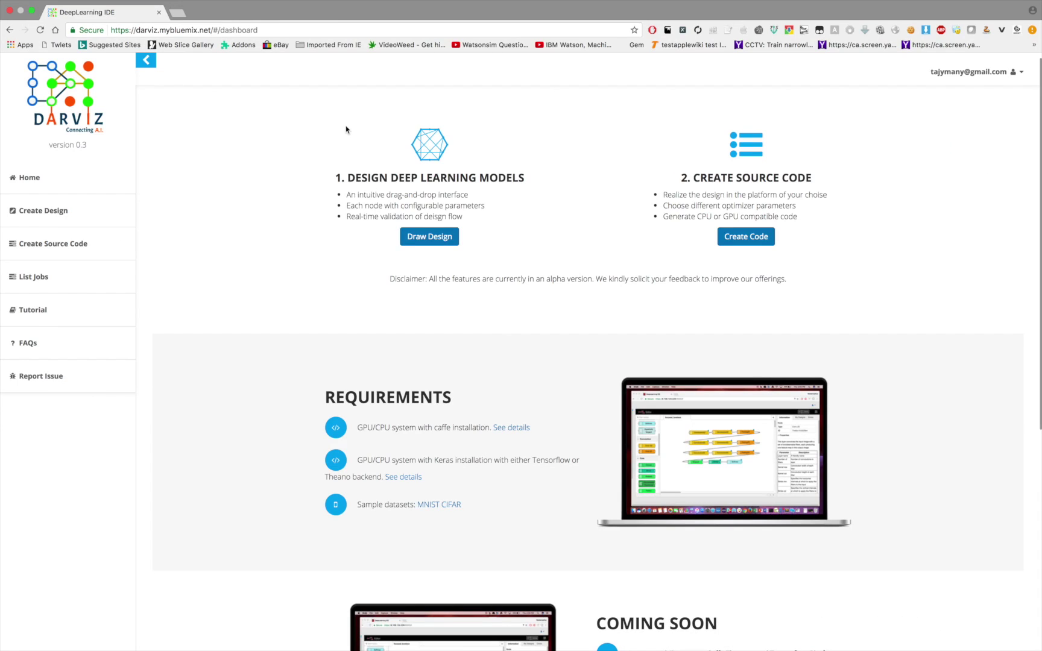
- Highlight the darviz.mybluemix.net web address
click(162, 32)
click(138, 32)
drag(138, 32, 211, 32)
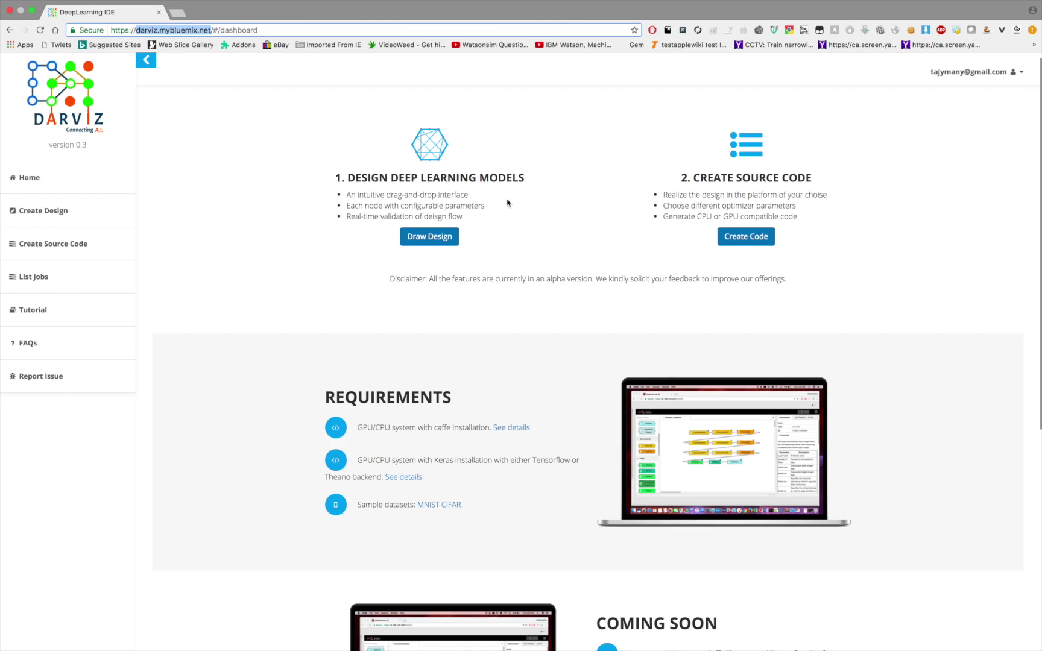
- Highlight the Design Deep Learning Models heading and start a new design, elastic_wilson
drag(388, 178, 335, 177)
drag(496, 170, 496, 173)
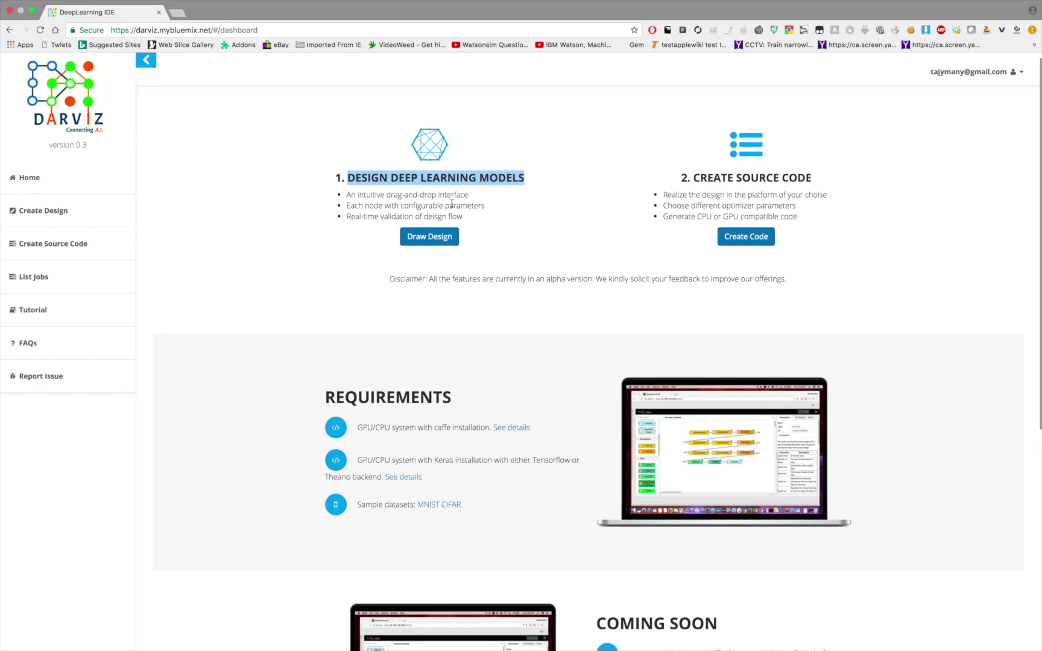
click(429, 236)
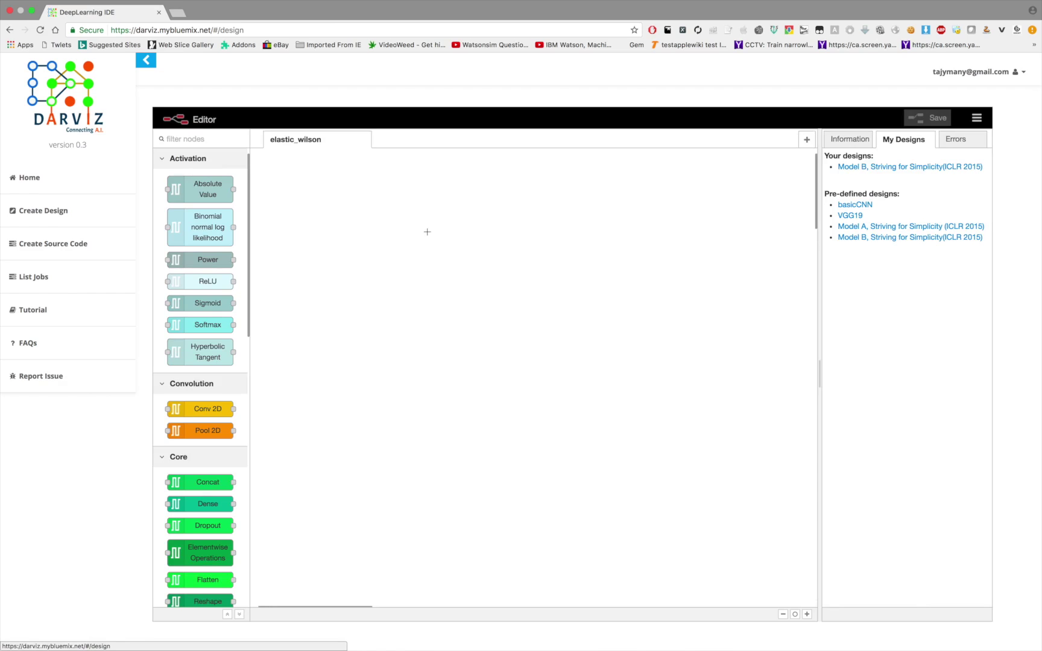
- Open the pre-defined VGG19 design, lasso-select most of its layers, then deselect them
click(860, 219)
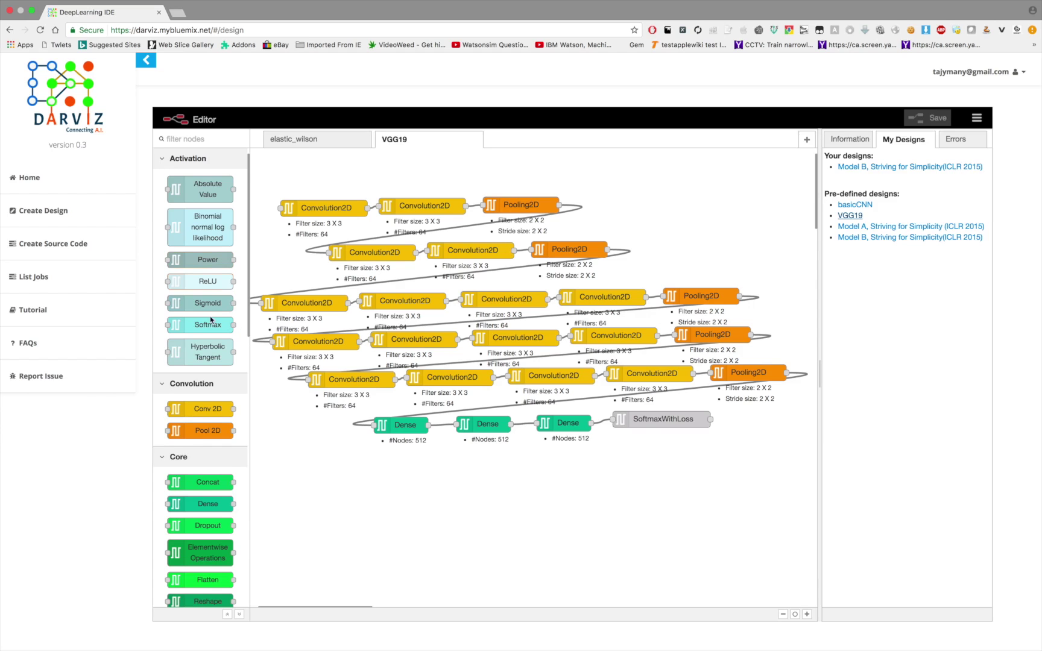
scroll(212, 321, down, 10)
scroll(226, 320, up, 10)
mouse_move(770, 472)
mouse_down()
mouse_move(556, 379)
mouse_move(300, 173)
mouse_up()
drag(759, 530, 347, 208)
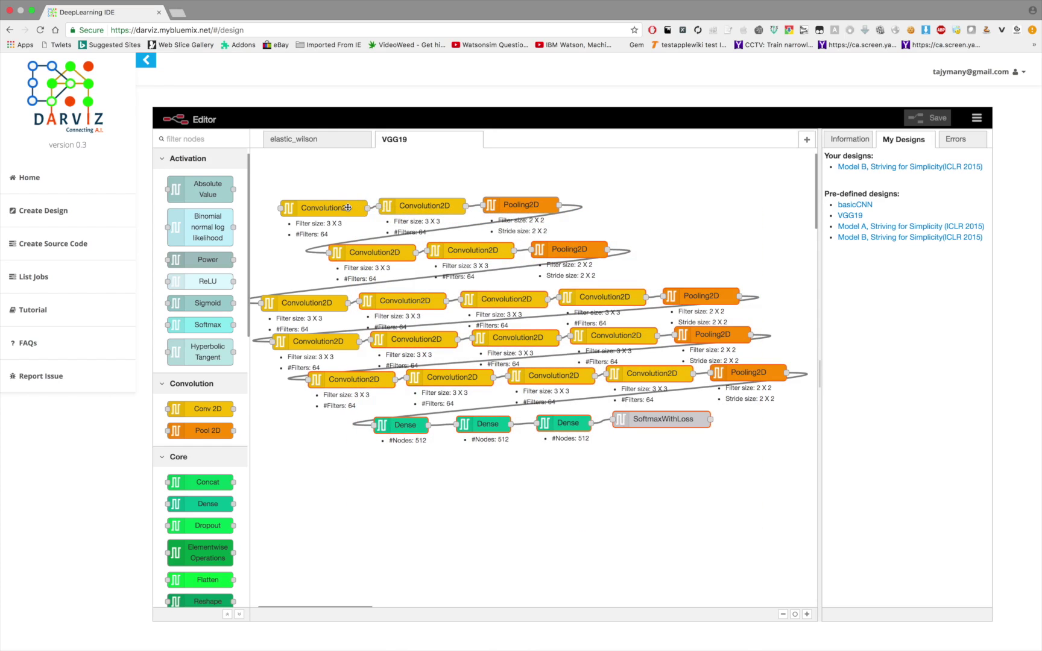
click(537, 479)
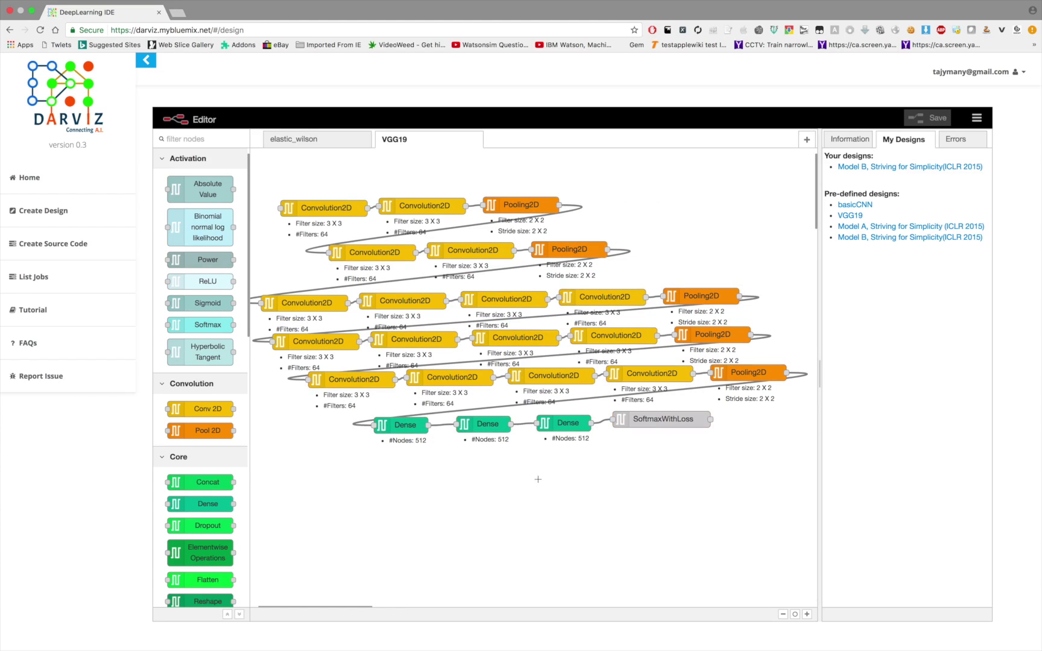
- Open the Model A, Model B and basicCNN designs, then start a new empty design, modest_knuth
click(885, 233)
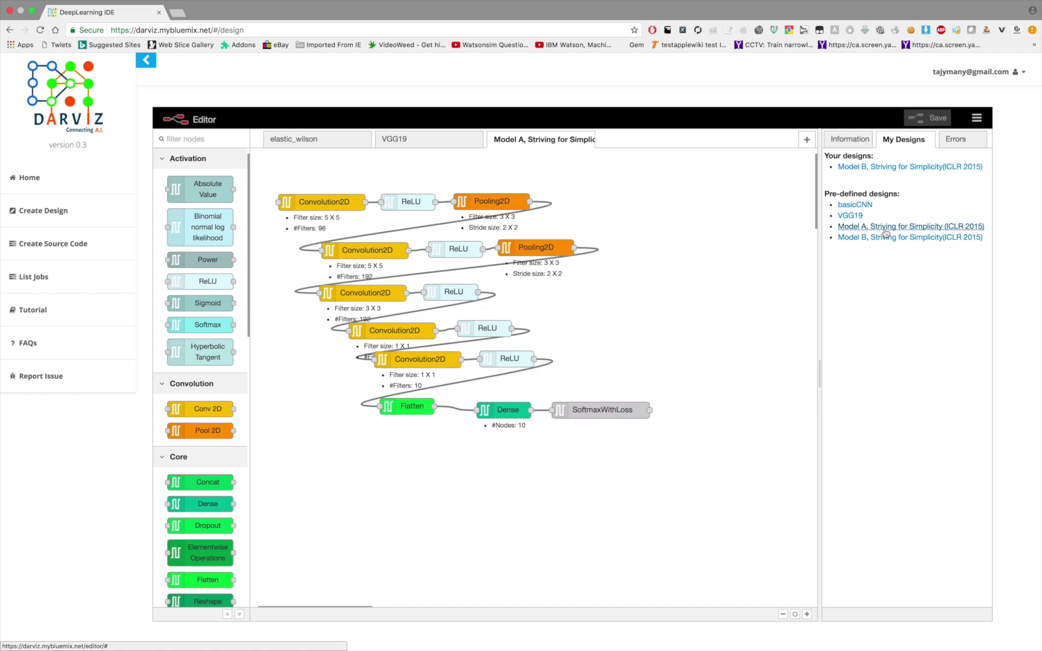
mouse_move(711, 462)
mouse_down()
mouse_move(365, 233)
mouse_move(286, 163)
mouse_up()
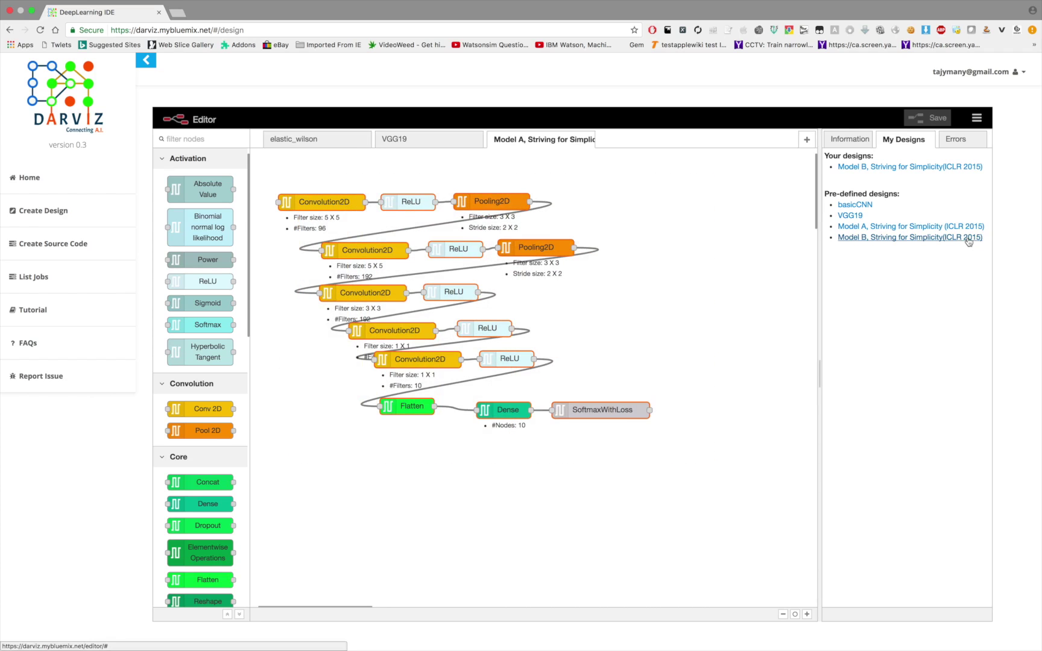
click(966, 238)
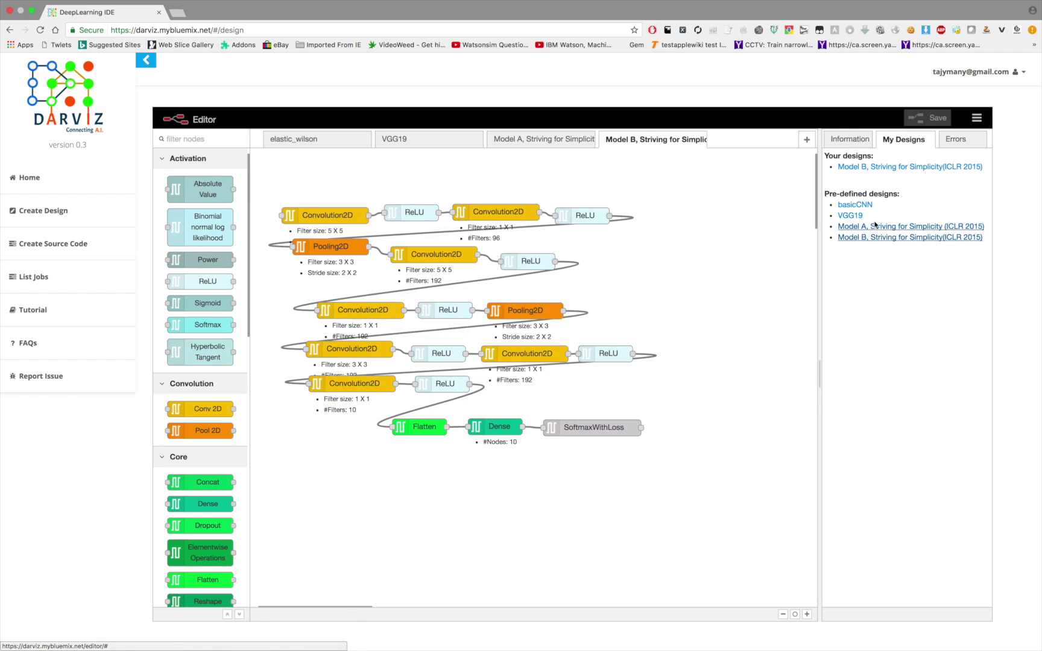
click(856, 207)
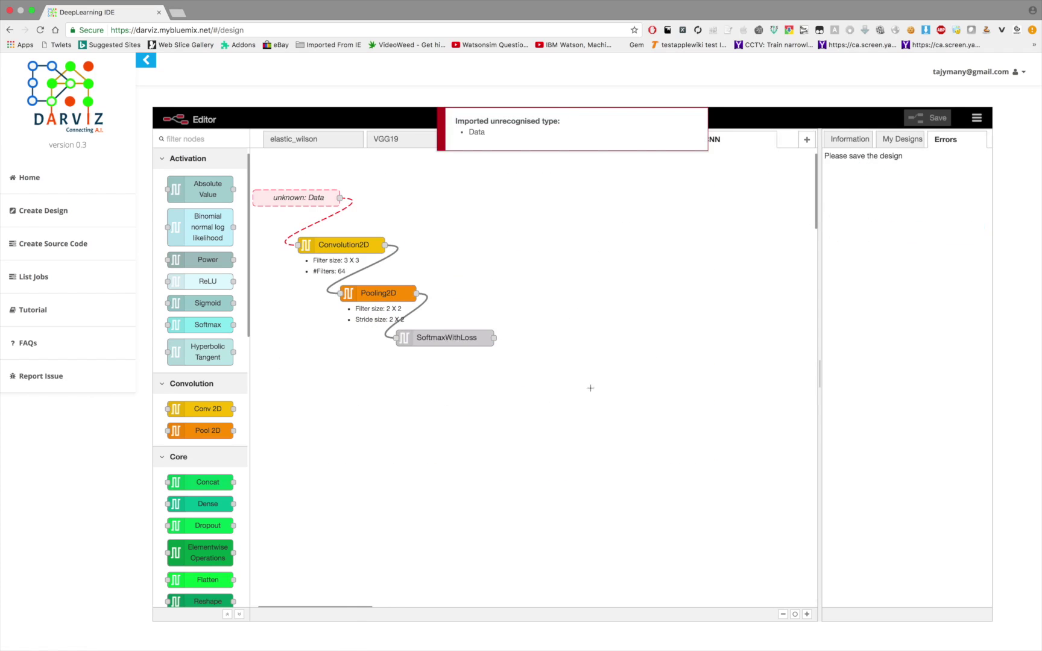
drag(256, 161, 333, 178)
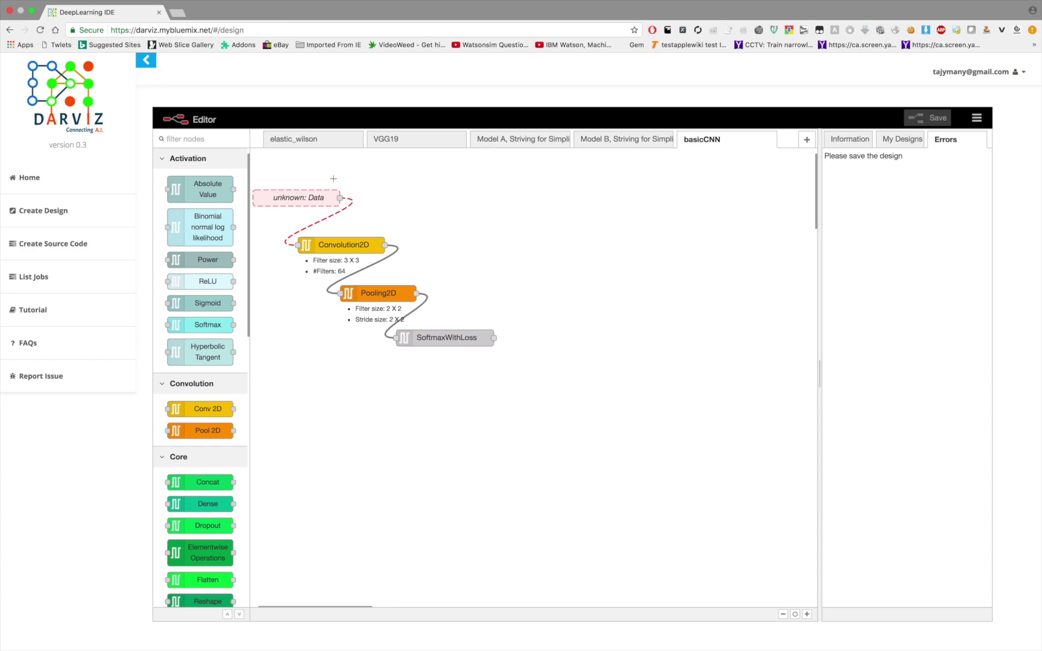
click(806, 140)
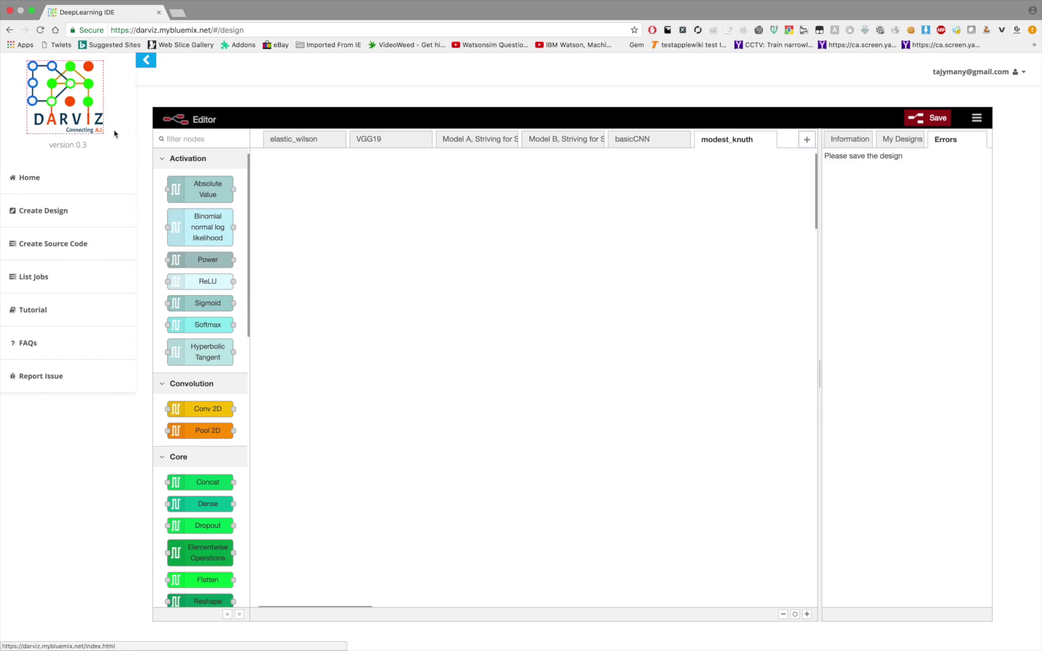
- Filter the layer palette for 'data' and place an ImageData layer on the canvas
scroll(166, 208, down, 5)
scroll(166, 209, up, 5)
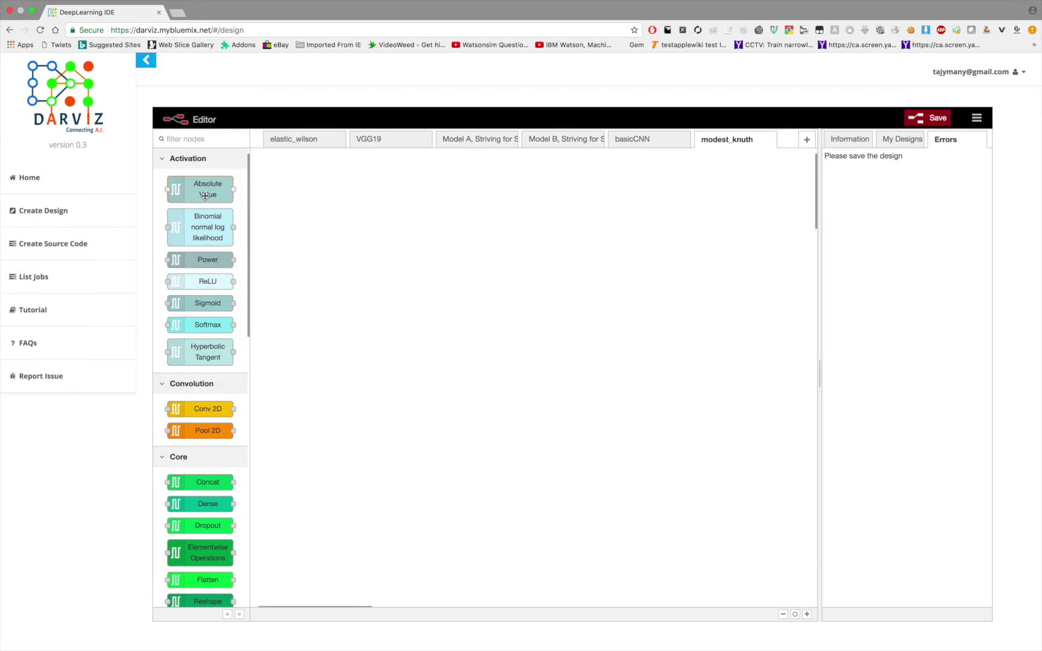
mouse_move(205, 195)
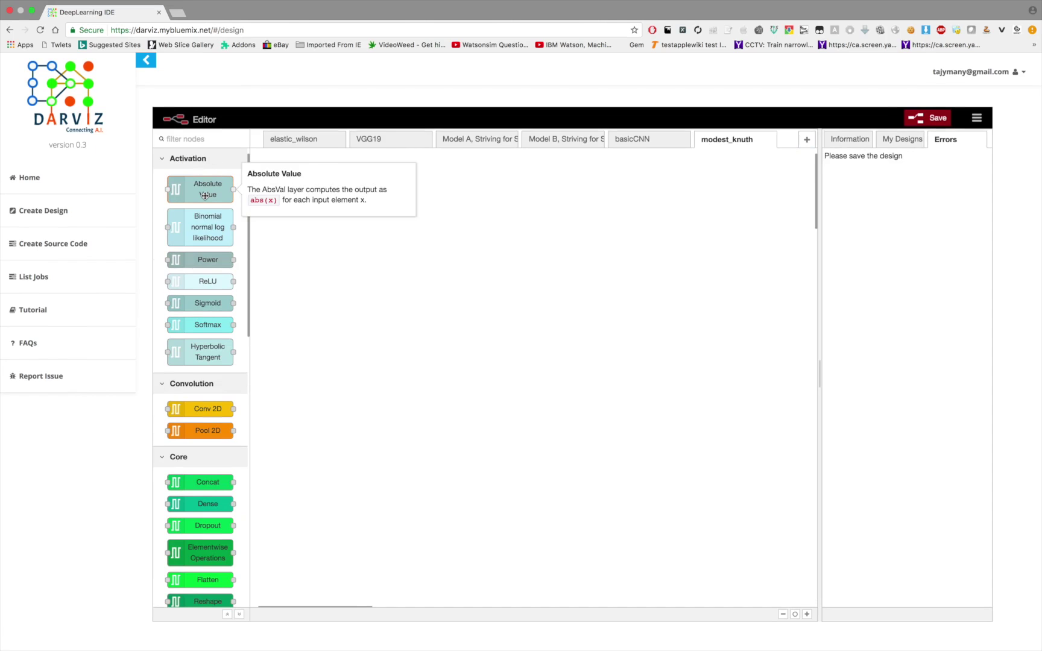
click(181, 139)
text(data)
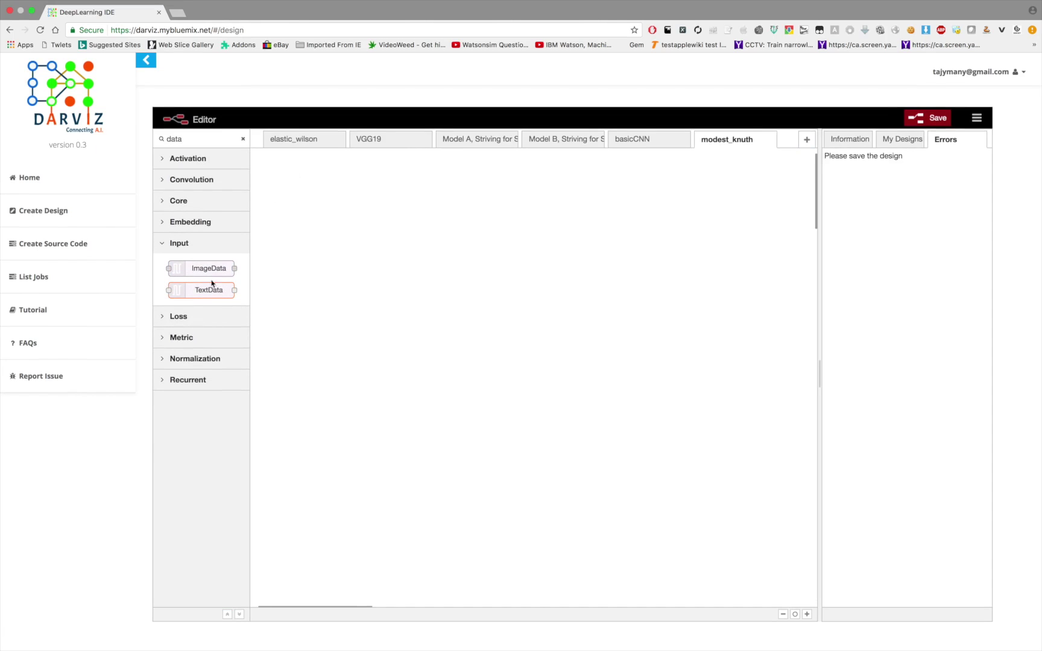
drag(207, 275, 408, 215)
- Name the ImageData layer 'MNIST Data', keeping Create New as the data source
double_click(409, 216)
click(650, 211)
text(MNIST Data)
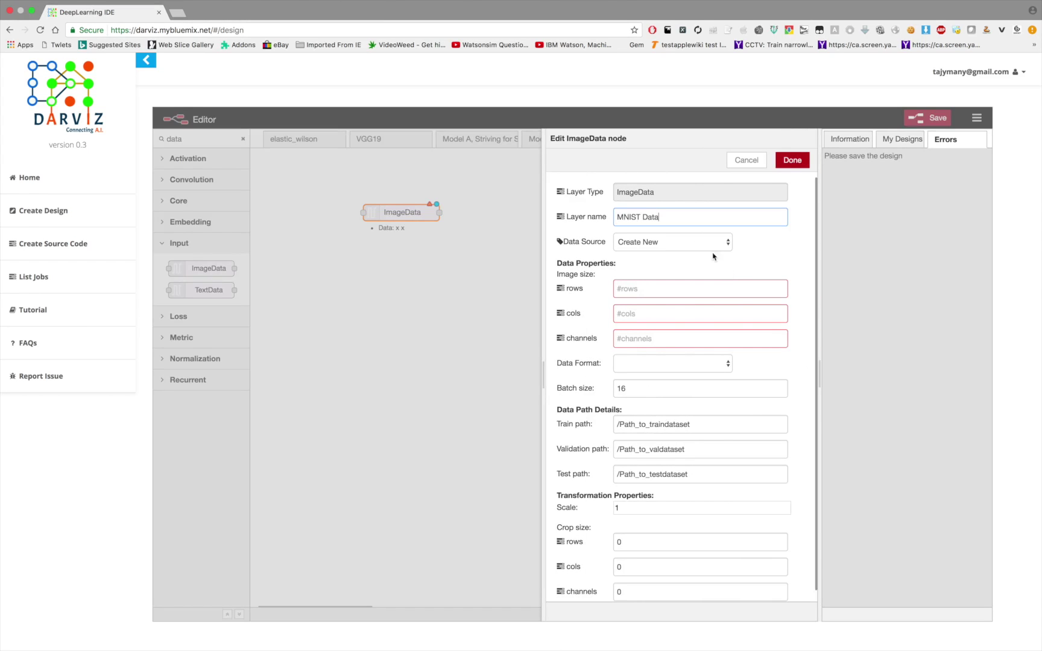
click(705, 249)
click(779, 243)
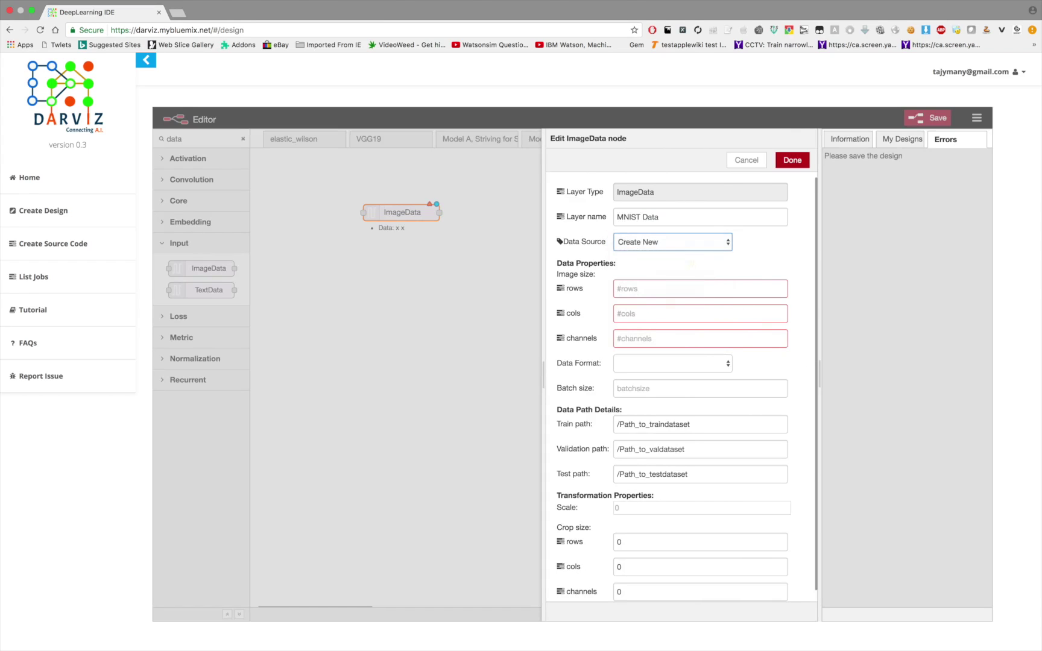
- Set the image size to 28 rows, 28 columns and 3 channels
click(645, 289)
text(28)
key(Tab)
text(2)
key(Tab)
click(771, 313)
text(8)
key(Tab)
text(3)
key(Tab)
- Choose Python Pickle as the data format
key(space)
key(Down)
key(Down)
key(Return)
key(Tab)
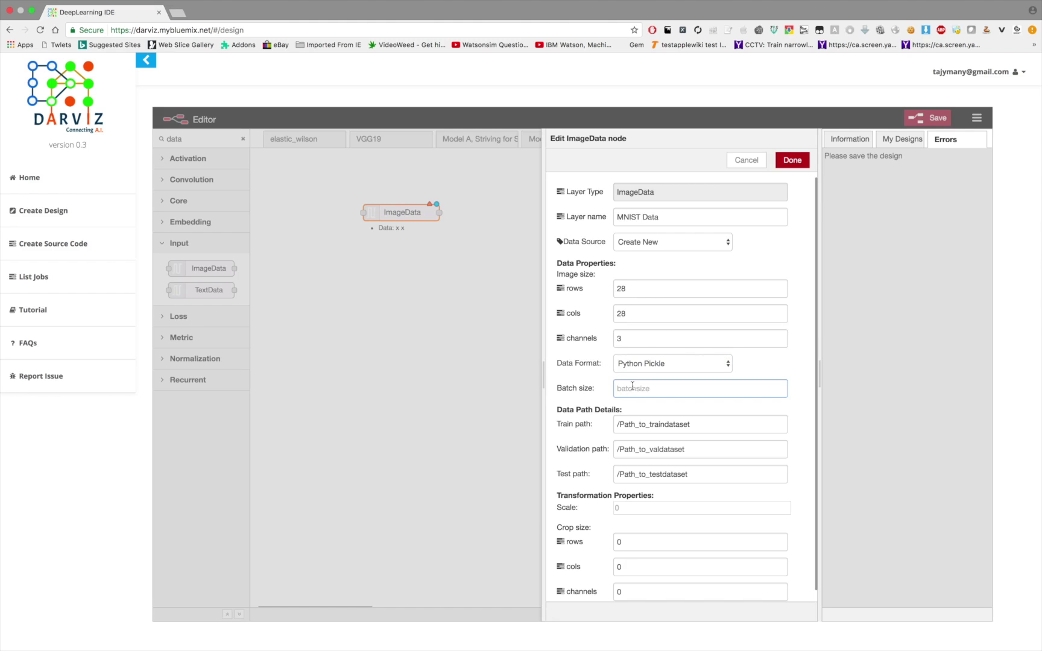
click(631, 364)
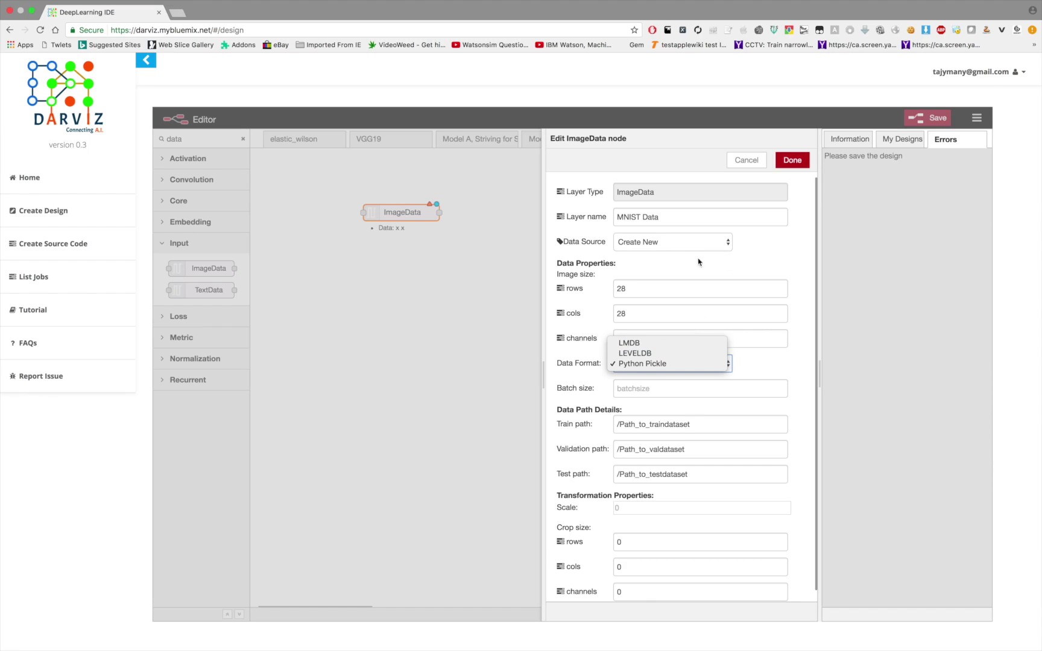
click(732, 387)
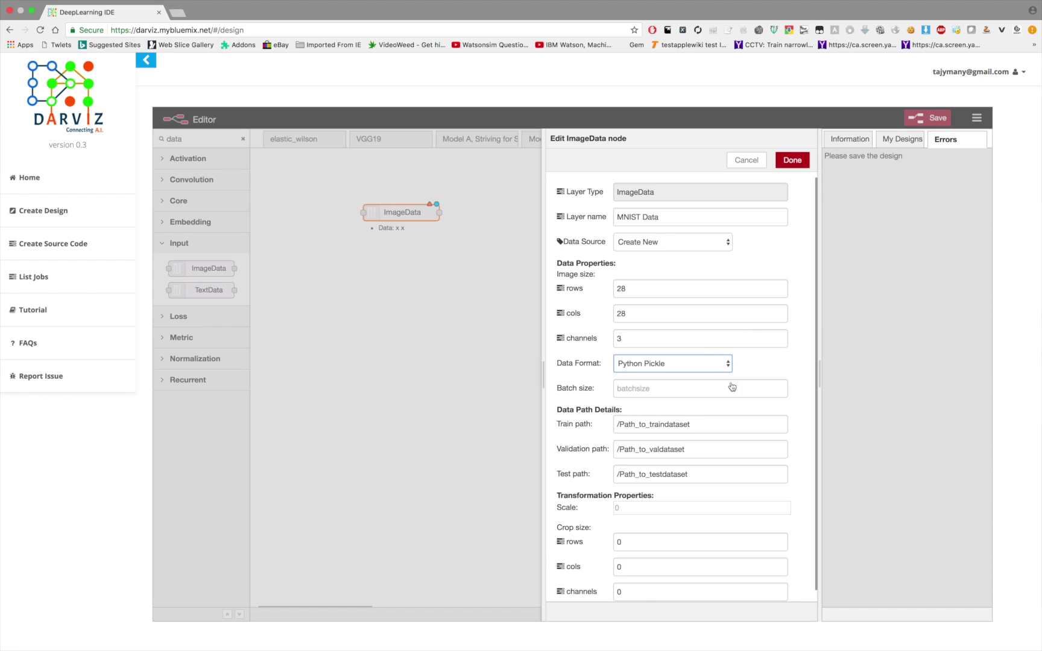
click(712, 365)
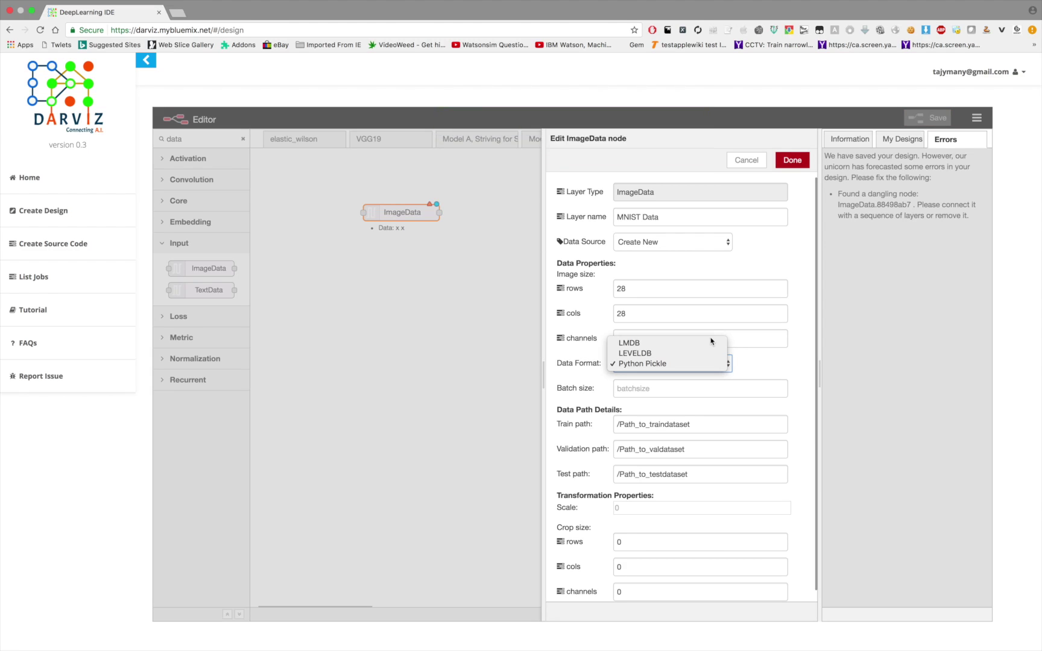
- Set batch size 128 and the train path to mnist.pkl in Downloads
click(625, 410)
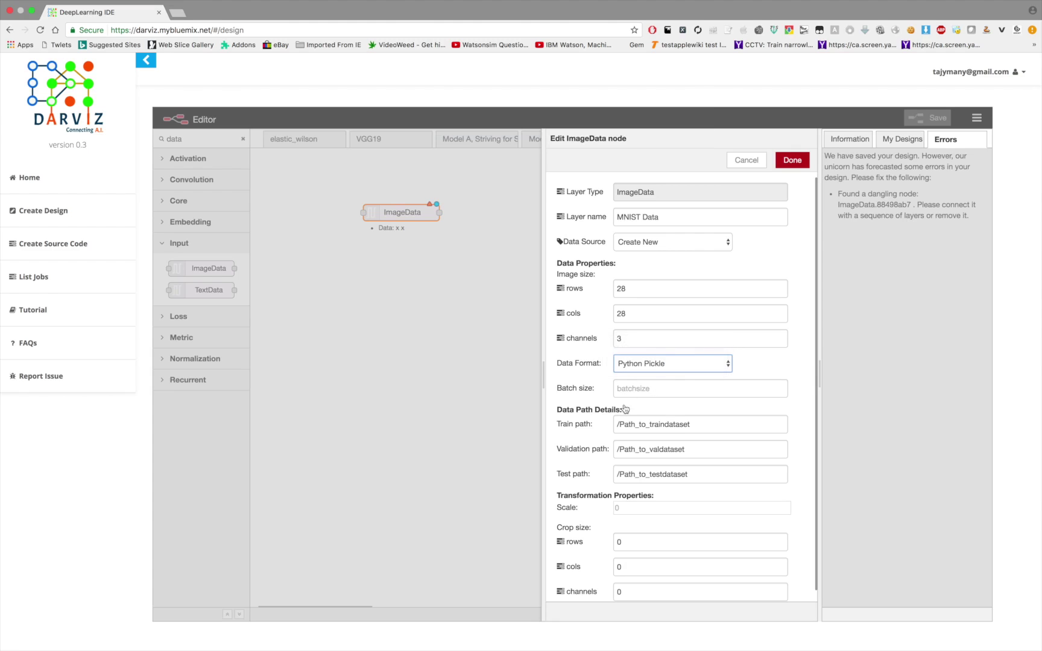
click(652, 383)
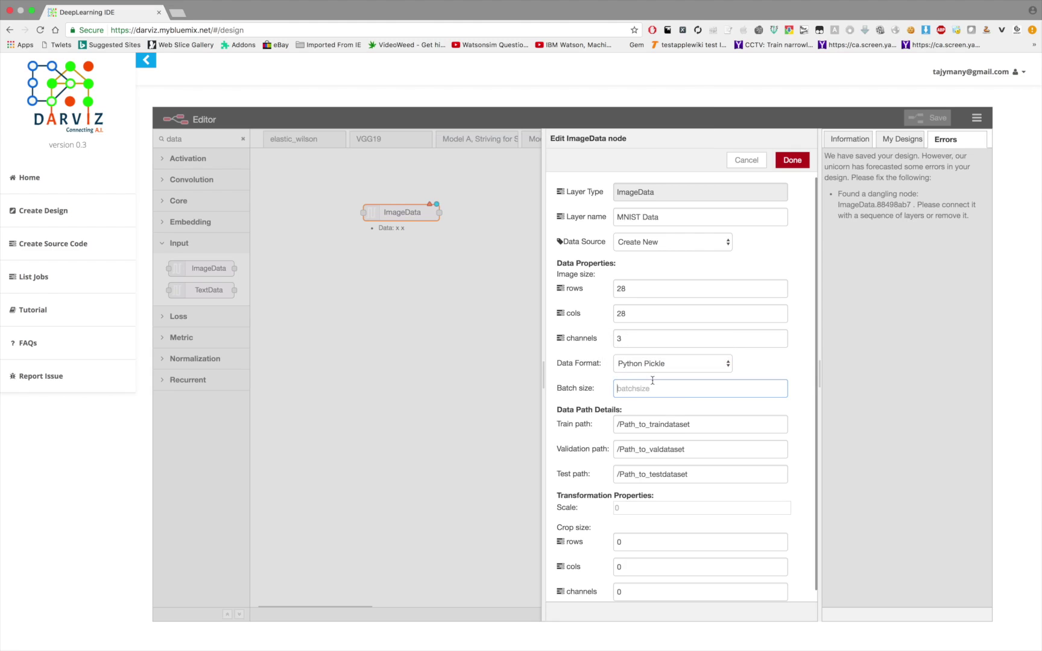
text(128)
key(Tab)
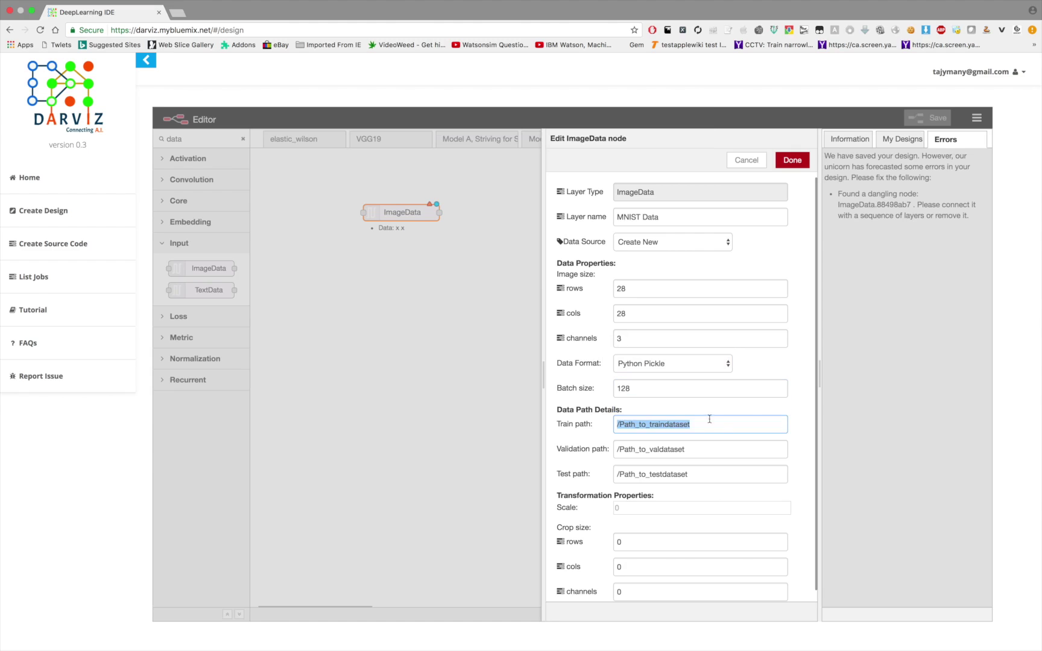
text(/Users/ta)
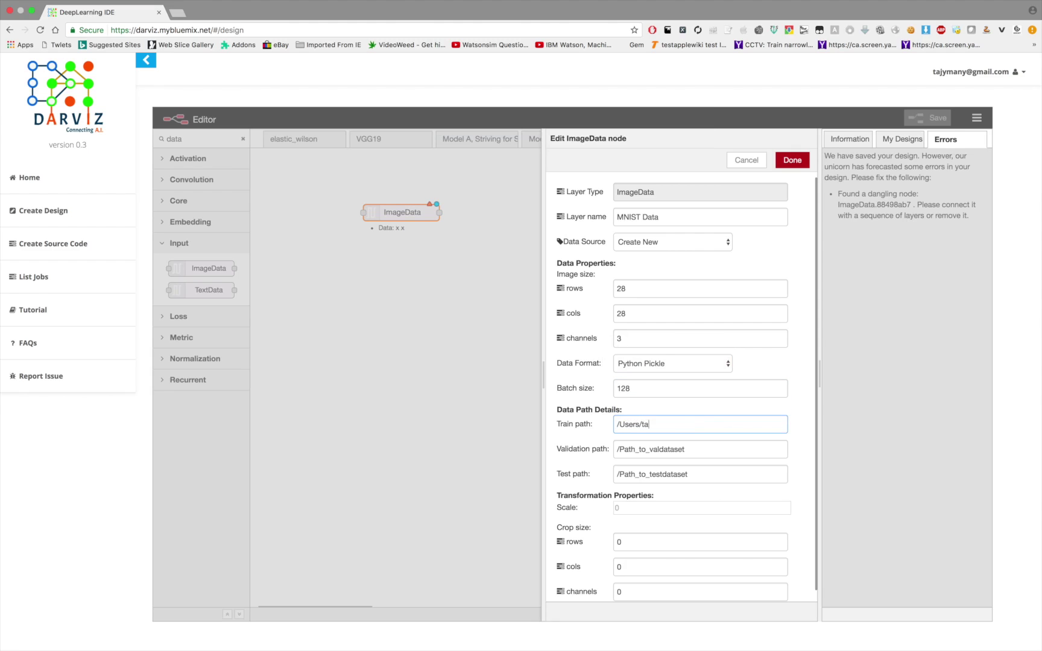
text(nmaybakshi/Downloads/mnist.pkl)
key(Tab)
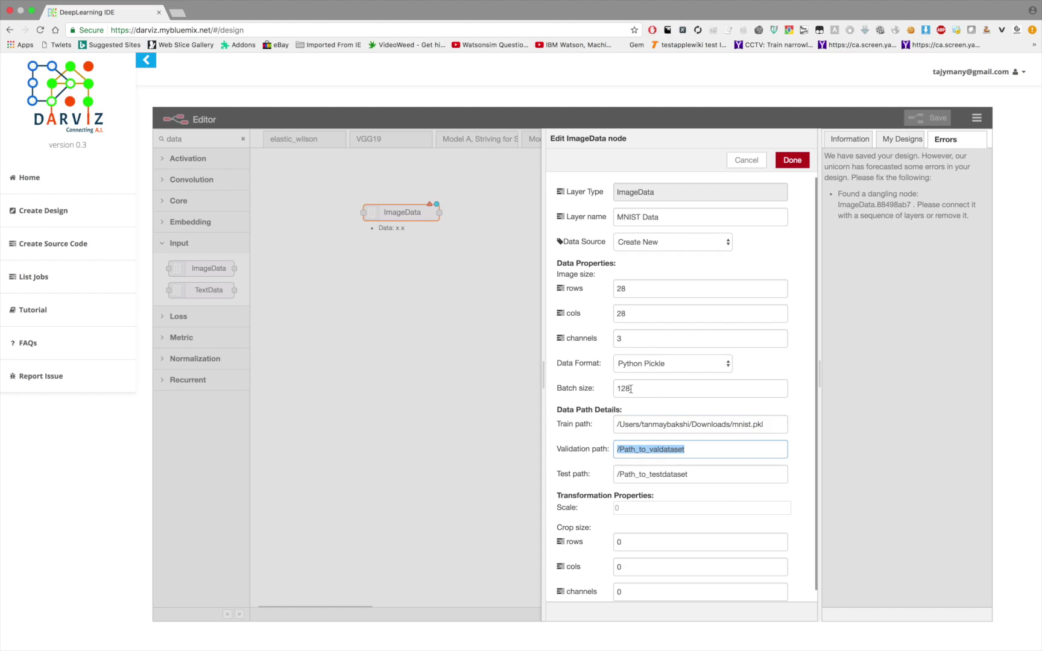
- Reuse the train path for validation mnistval.pkl and test mnisttest.pkl paths
click(775, 425)
key(super+a)
key(super+c)
click(733, 450)
key(super+a)
key(super+v)
key(Left)
key(Left)
key(Left)
key(Left)
text(val)
click(753, 468)
key(super+a)
key(super+v)
key(Left)
key(Left)
key(Left)
key(Left)
text(test)
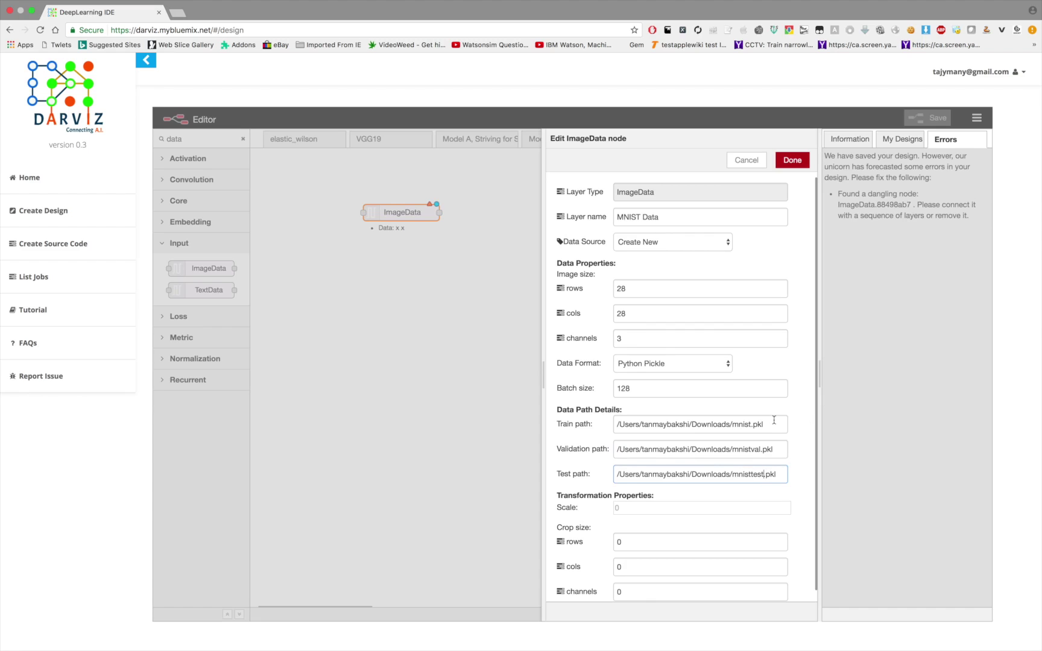
- Review the three data paths and crop size, then apply the MNIST Data settings
triple_click(774, 422)
triple_click(778, 447)
double_click(778, 471)
scroll(728, 538, down, 1)
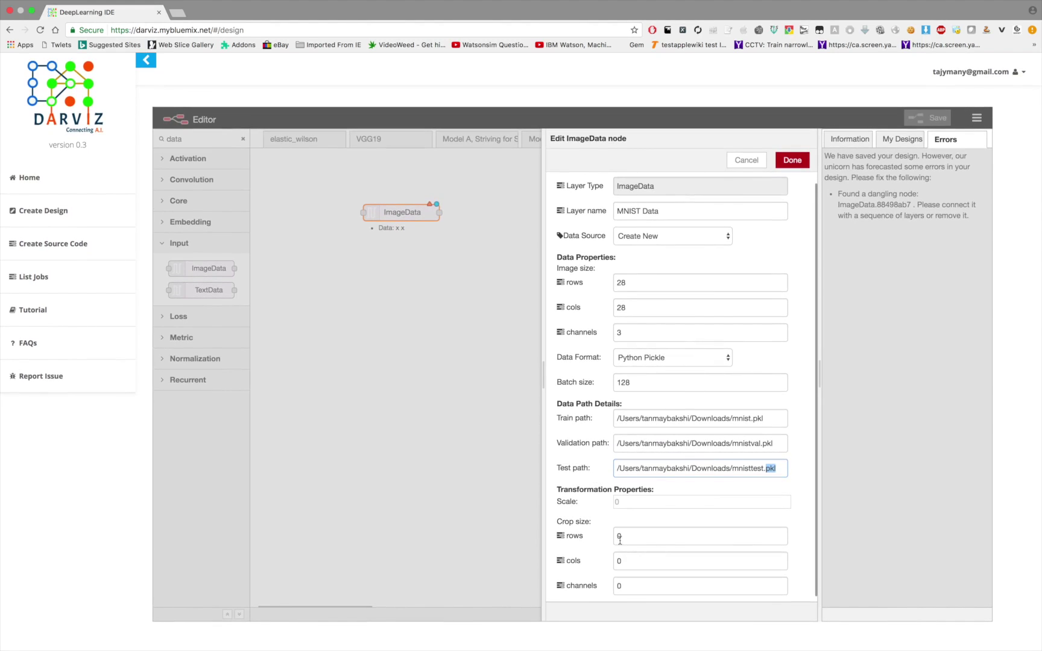
double_click(620, 536)
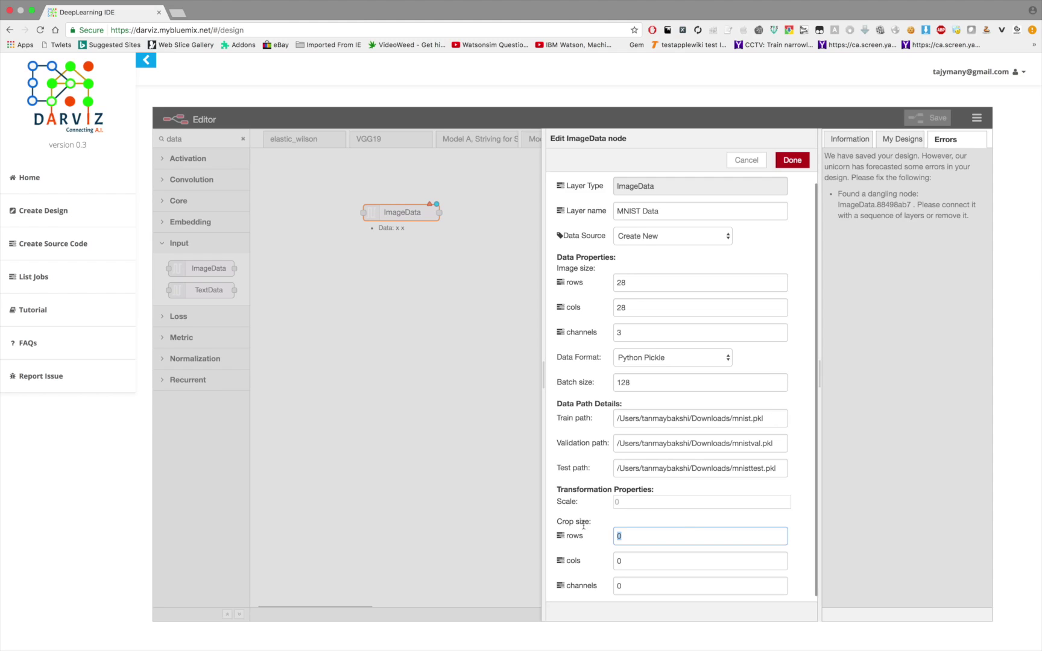
scroll(697, 387, down, 1)
click(792, 160)
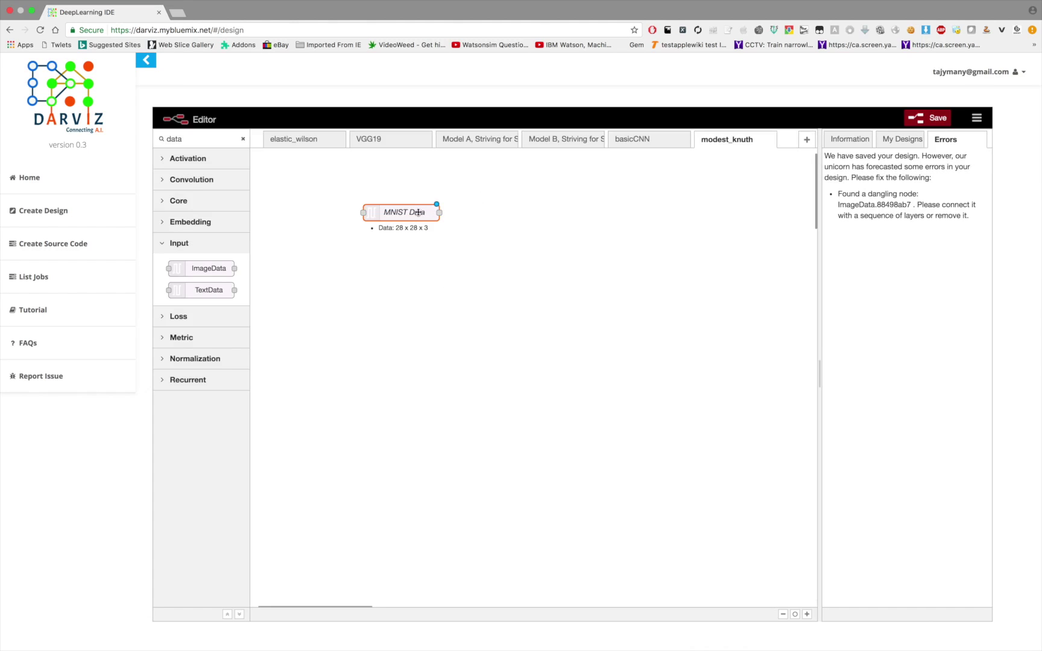
- Clear the 'data' filter, add a Conv 2D layer below MNIST Data and wire them
drag(415, 212, 375, 194)
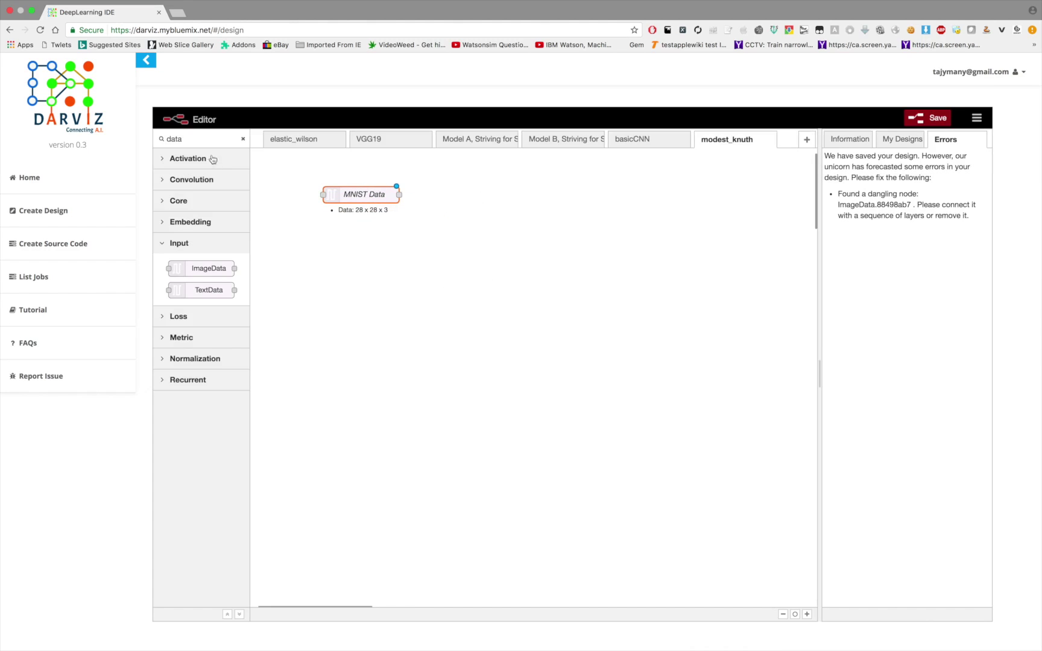
click(201, 139)
key(super+a)
key(BackSpace)
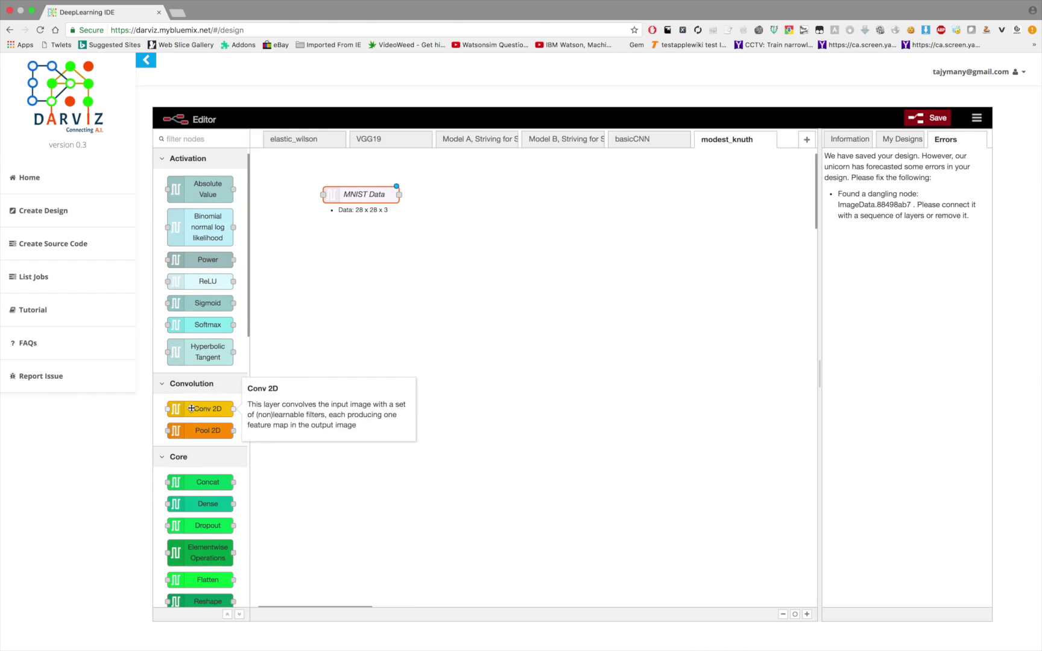
drag(191, 408, 421, 248)
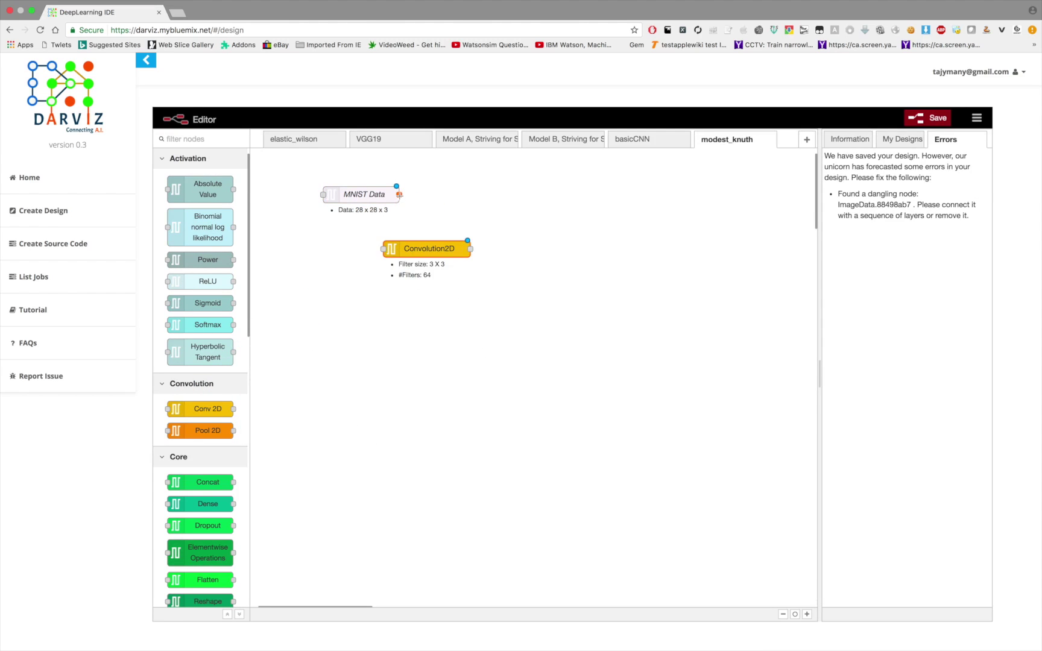
drag(399, 194, 384, 248)
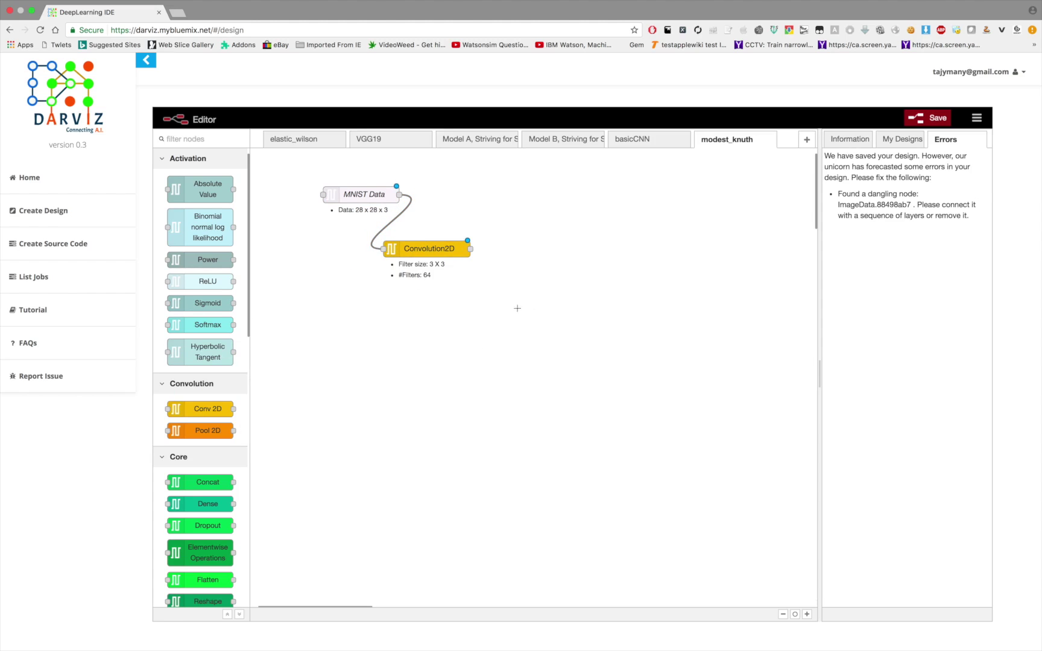
- Set the Convolution2D kernel to 5 × 5, keeping both strides at 1
double_click(403, 254)
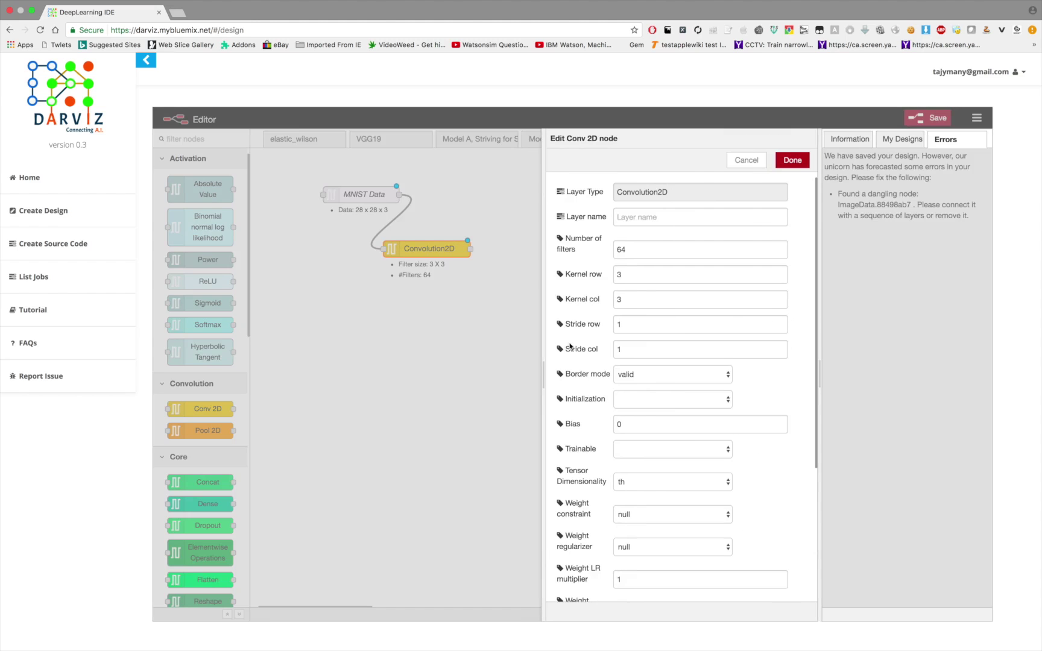
double_click(639, 243)
key(Tab)
text(5)
double_click(681, 299)
text(5)
double_click(663, 328)
text(2)
double_click(654, 353)
text(2)
double_click(636, 328)
text(1)
double_click(634, 351)
text(1)
- Leave border mode valid, initialization and trainable unchanged, and apply the Convolution2D settings
click(643, 371)
click(591, 400)
click(665, 401)
click(584, 406)
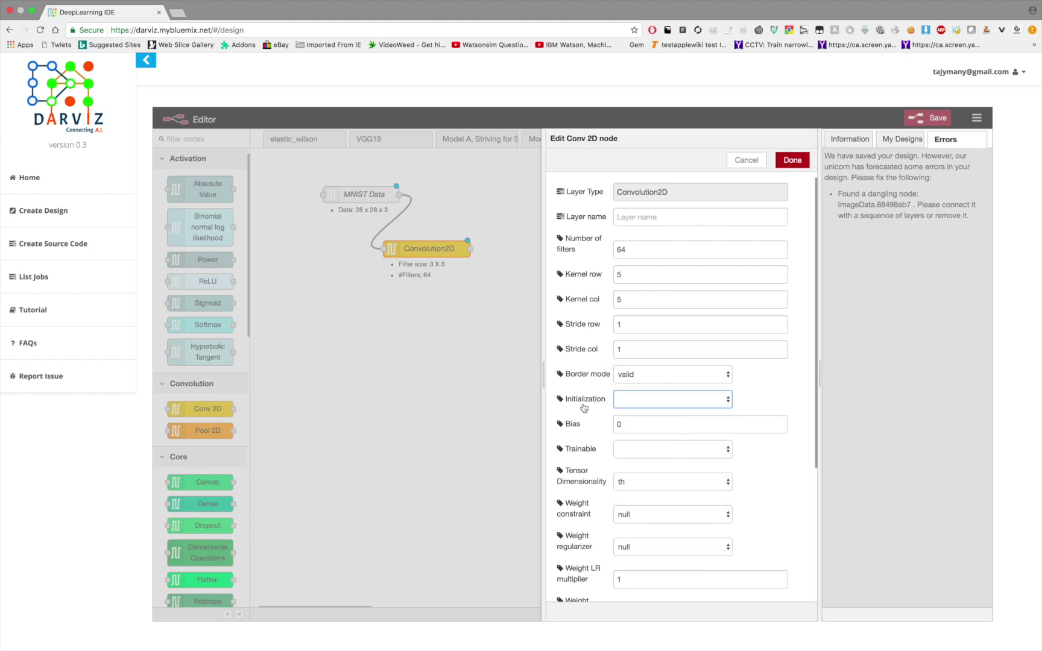
scroll(584, 408, down, 1)
scroll(583, 403, down, 4)
scroll(598, 325, down, 1)
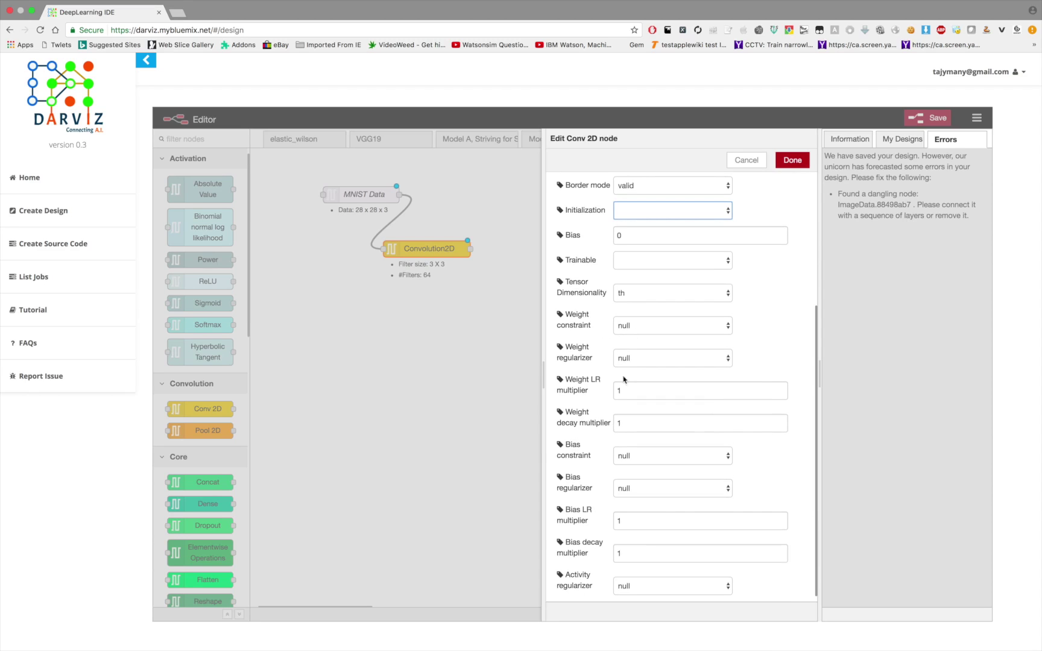
click(625, 260)
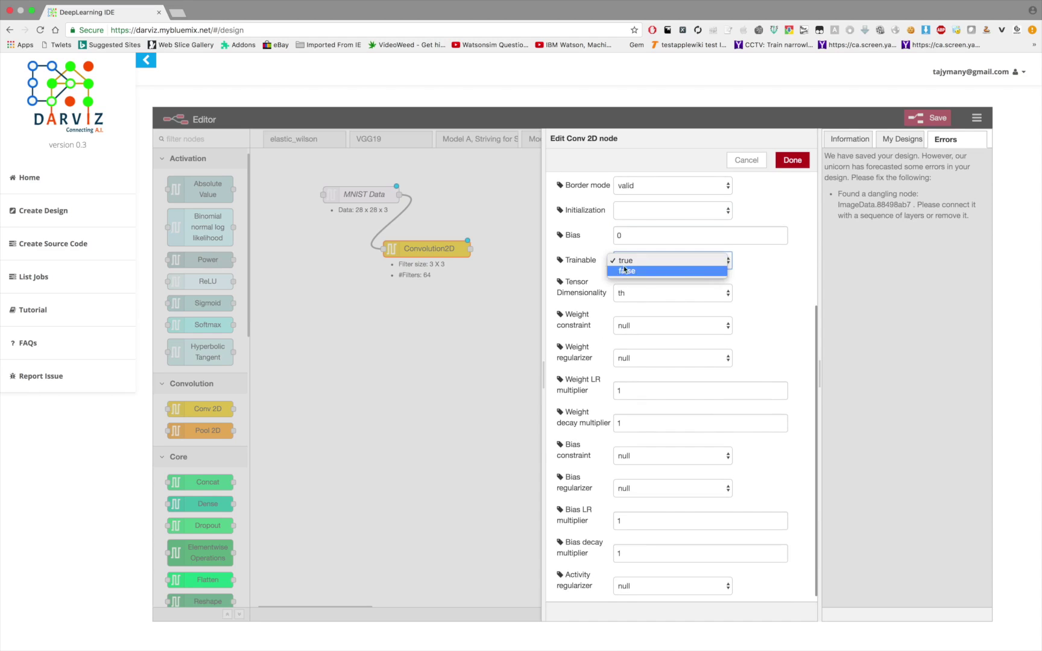
click(578, 282)
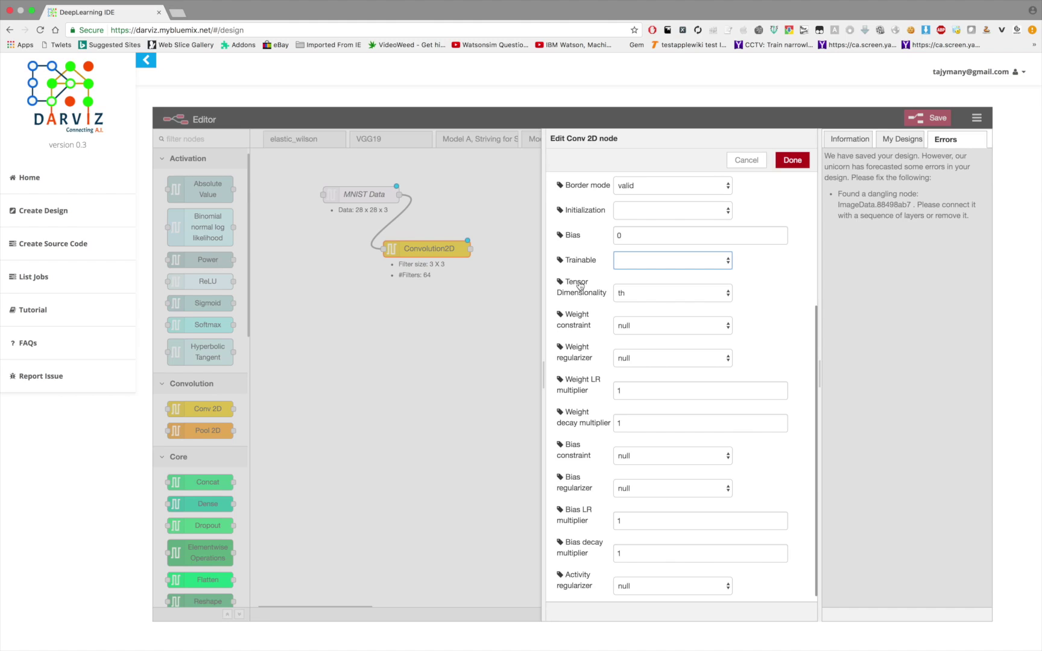
click(797, 163)
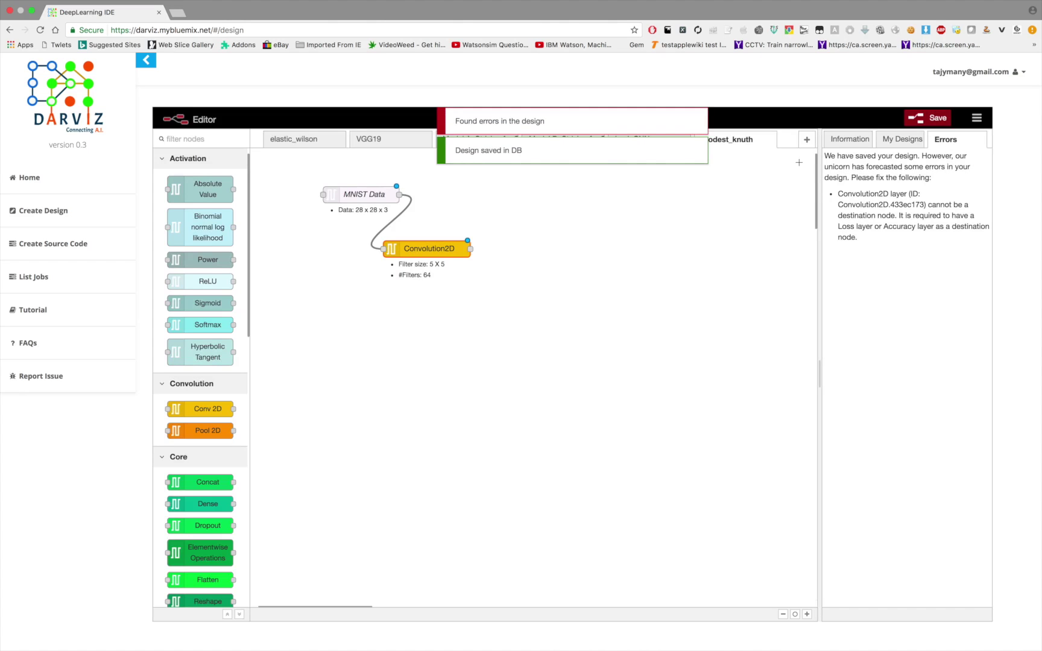
- Add a ReLU activation wired after Convolution2D, then a Pooling2D layer beside it
mouse_move(851, 4)
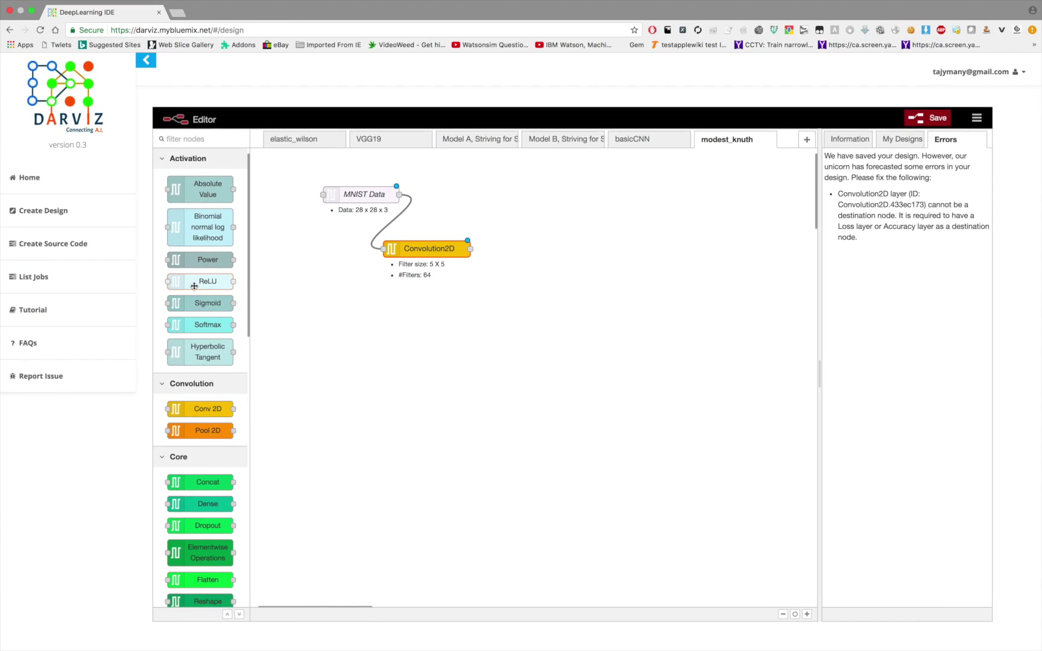
drag(186, 283, 529, 264)
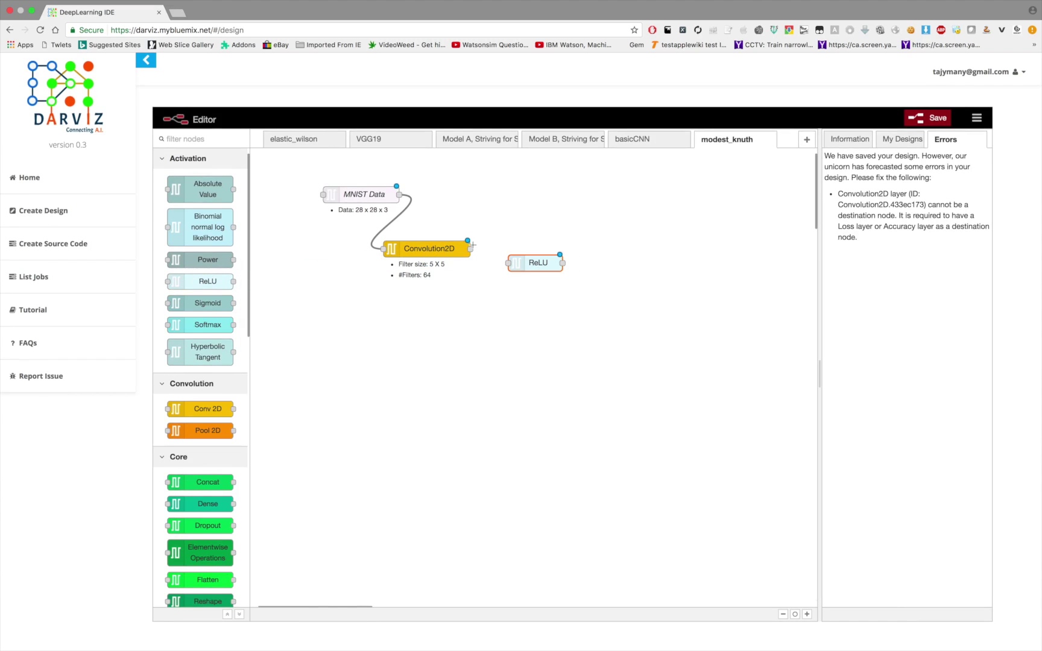
drag(469, 248, 508, 263)
click(575, 318)
drag(192, 433, 622, 267)
double_click(607, 275)
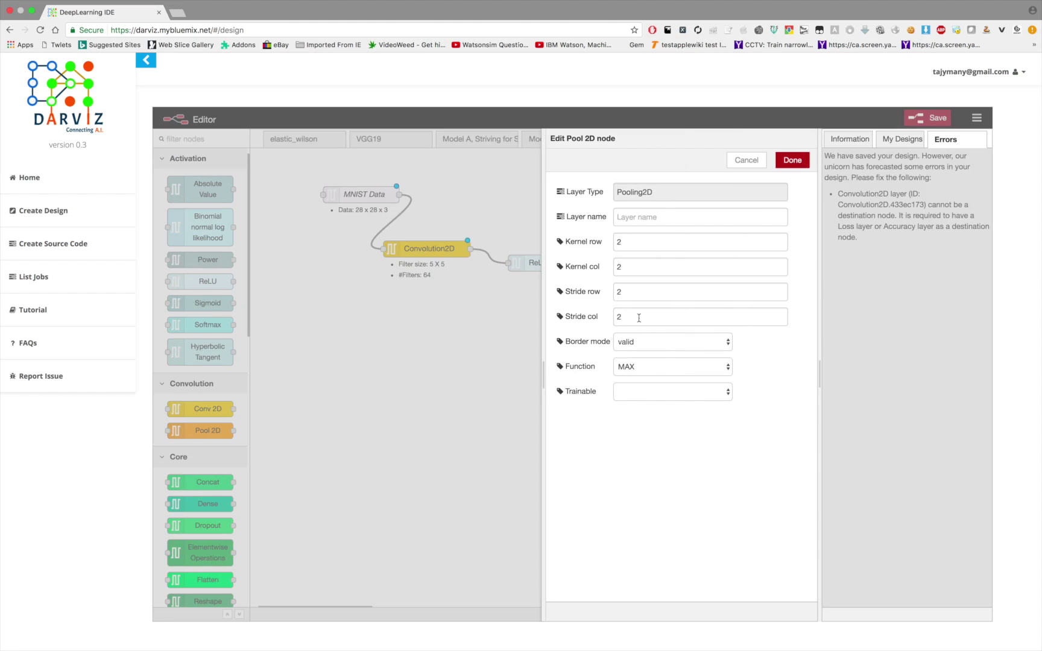
click(697, 369)
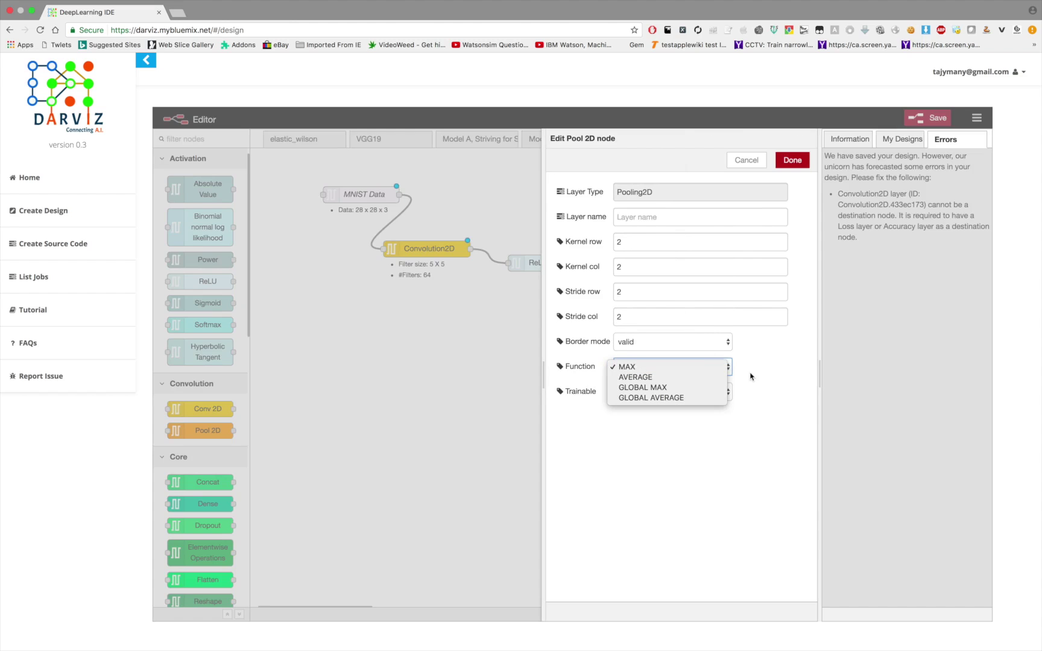
click(750, 376)
click(704, 392)
click(739, 417)
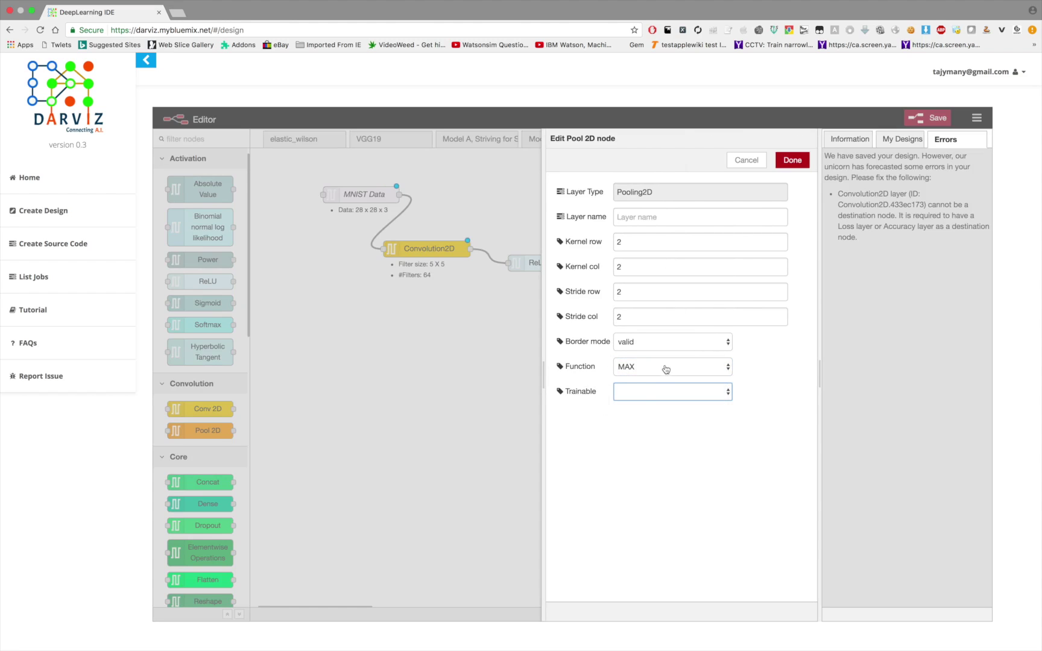
click(669, 391)
click(741, 423)
click(745, 159)
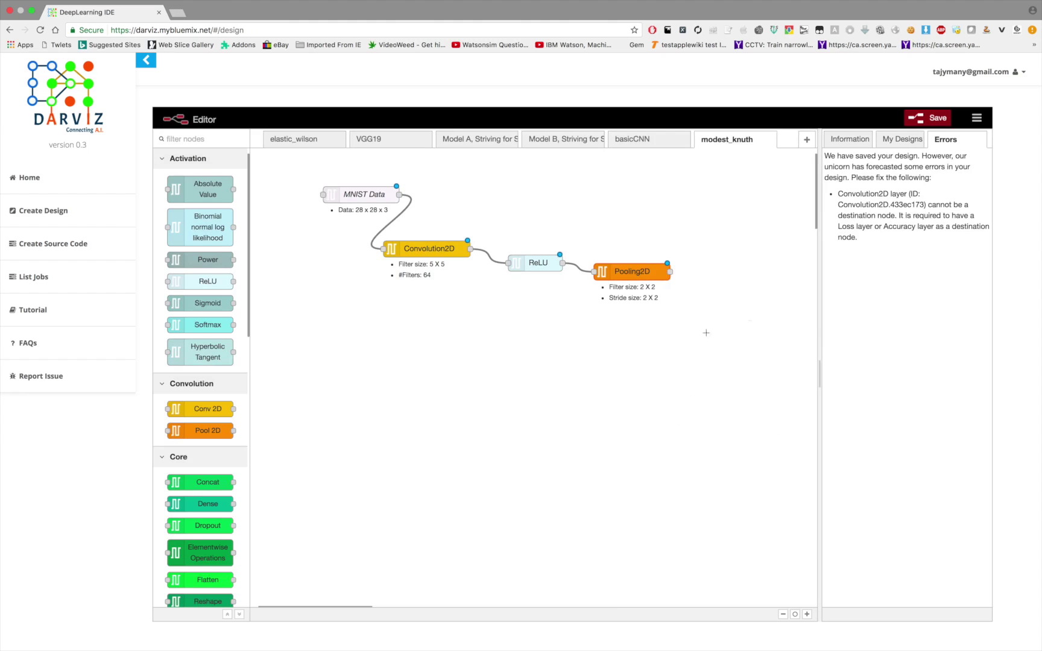
drag(728, 330, 411, 205)
- Duplicate the Convolution2D–ReLU–Pooling2D block below and feed the first Pooling2D into it
key(super+c)
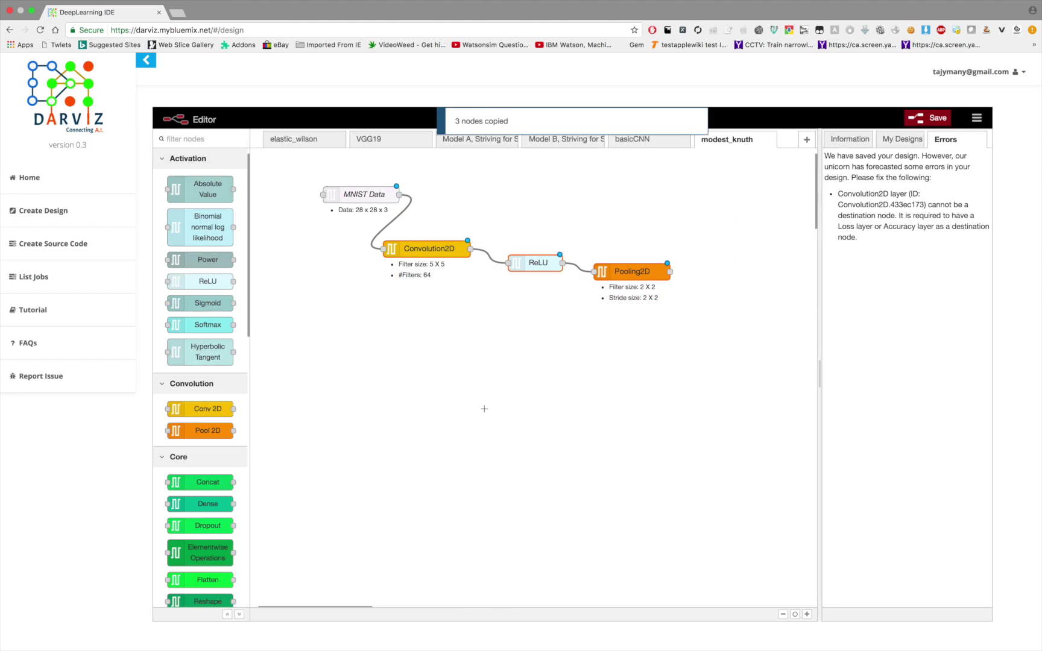
key(super+v)
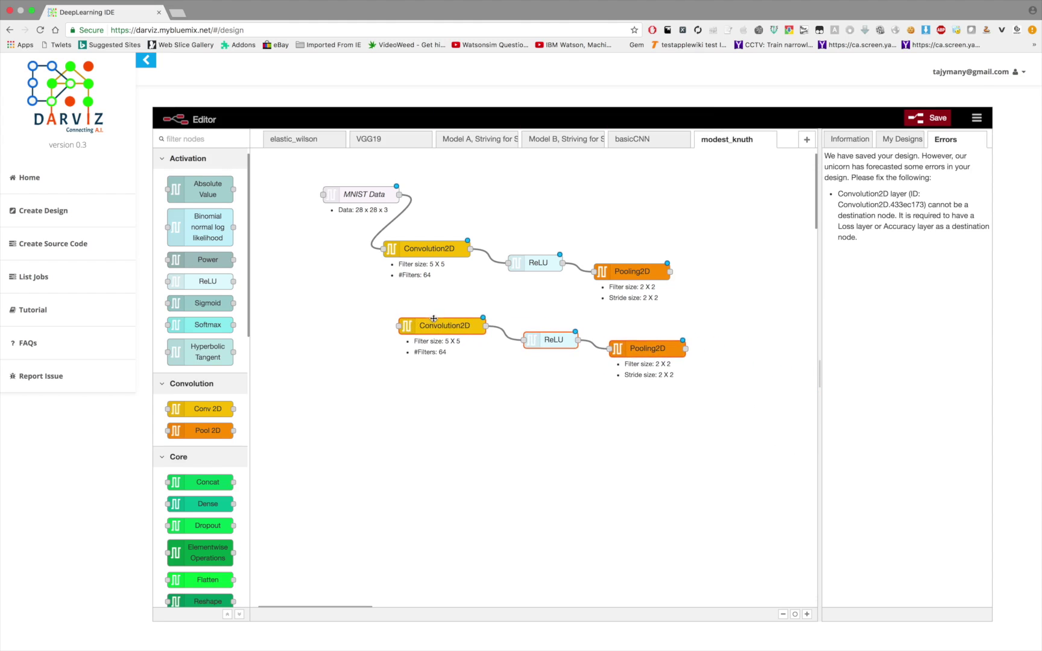
click(421, 304)
click(583, 282)
drag(387, 313, 670, 271)
- Give the second Convolution2D a 3 × 3 kernel and 128 filters
double_click(412, 318)
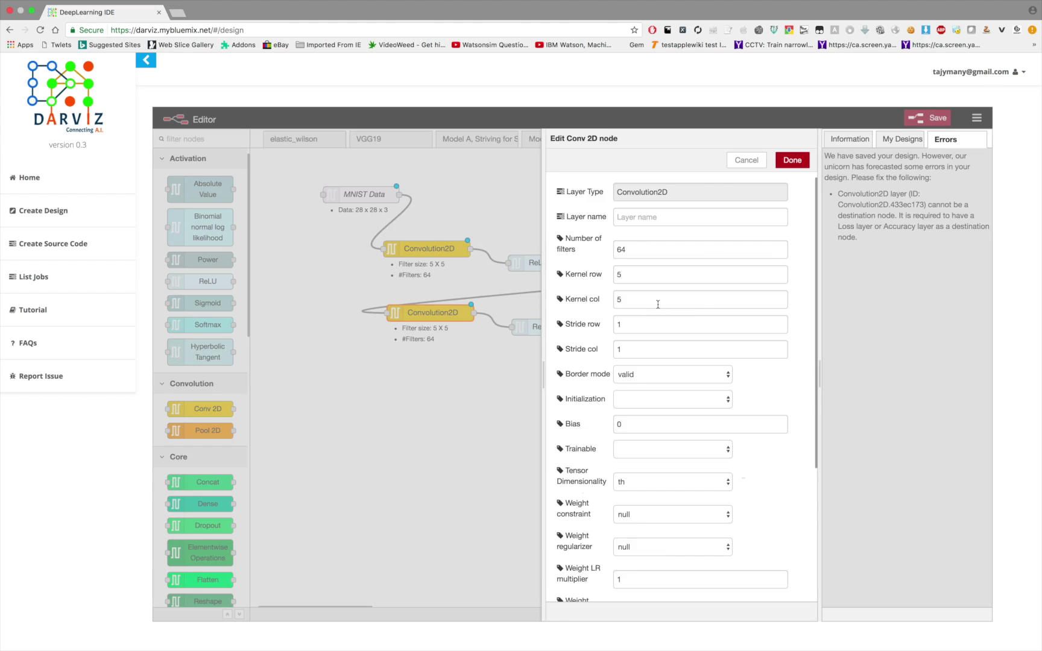
double_click(648, 276)
text(3)
key(Tab)
text(3)
double_click(645, 249)
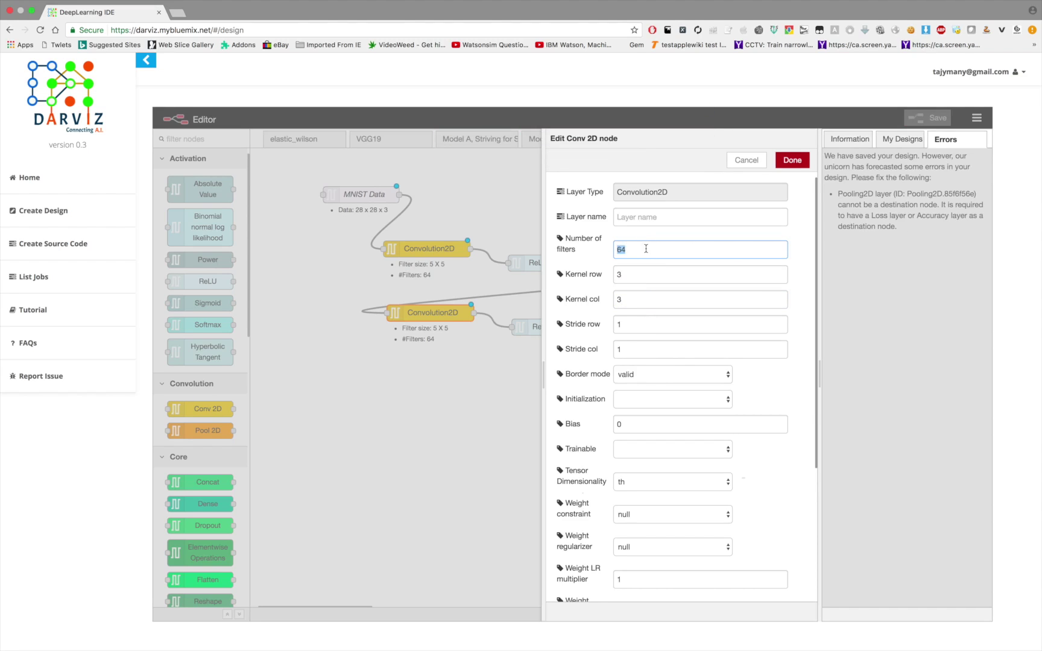
click(792, 159)
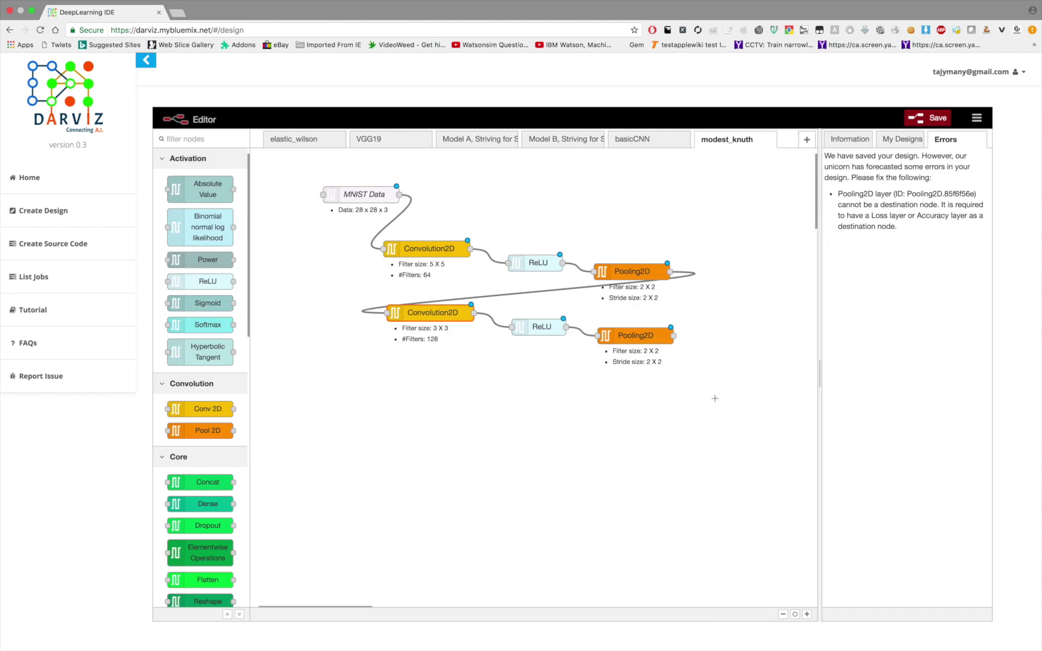
- Copy the second Convolution2D–ReLU–Pooling2D row below and wire the second Pooling2D into it
drag(735, 410, 361, 291)
key(ctrl+c)
key(ctrl+v)
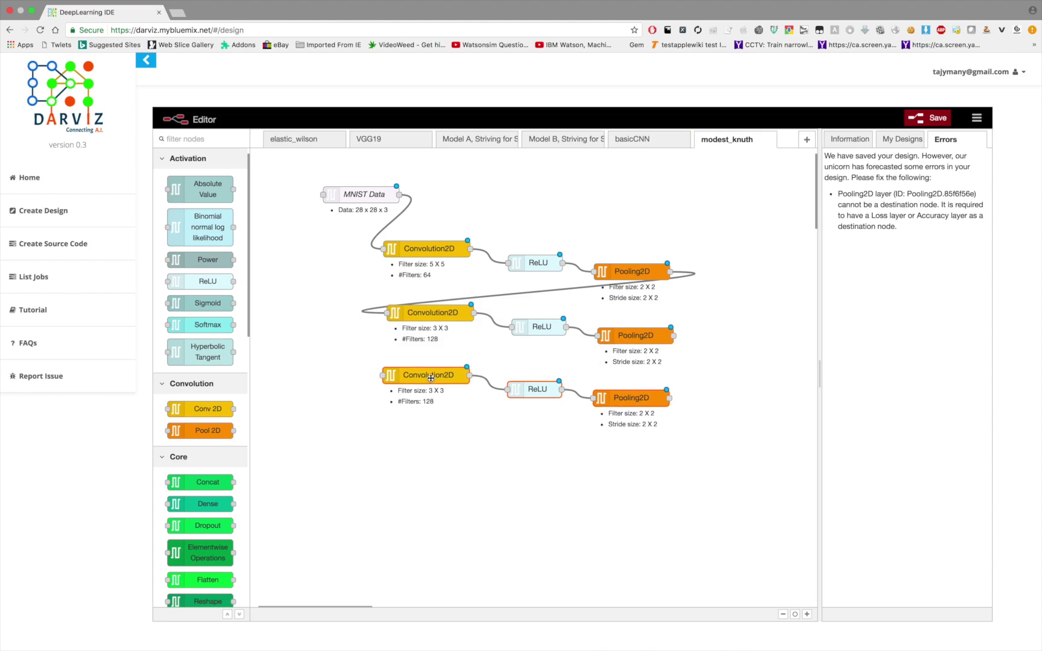
click(433, 379)
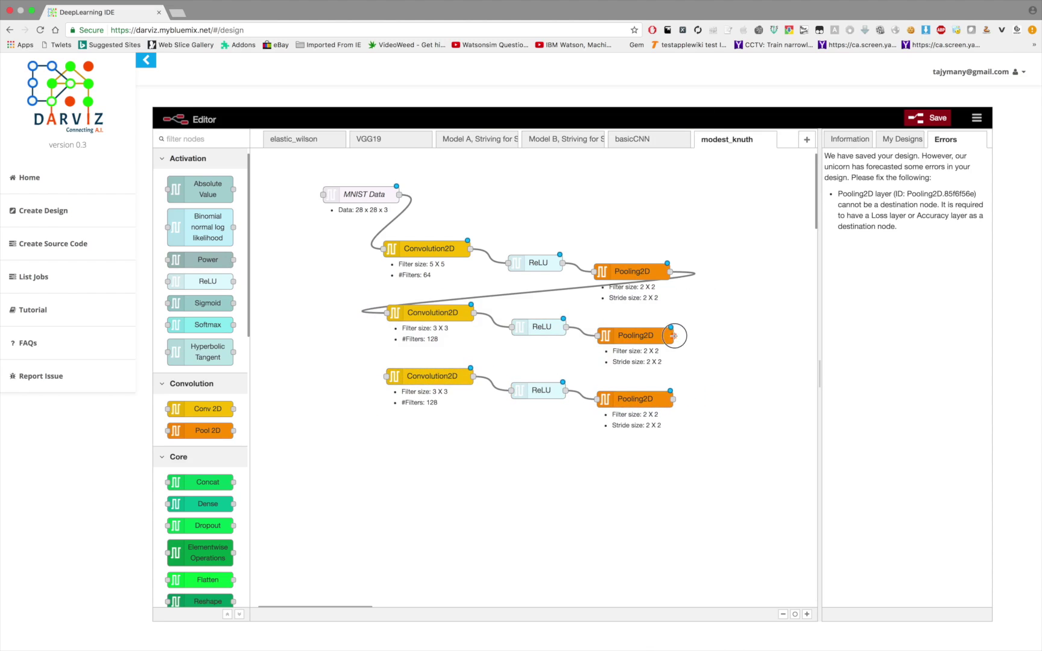
drag(674, 336, 386, 376)
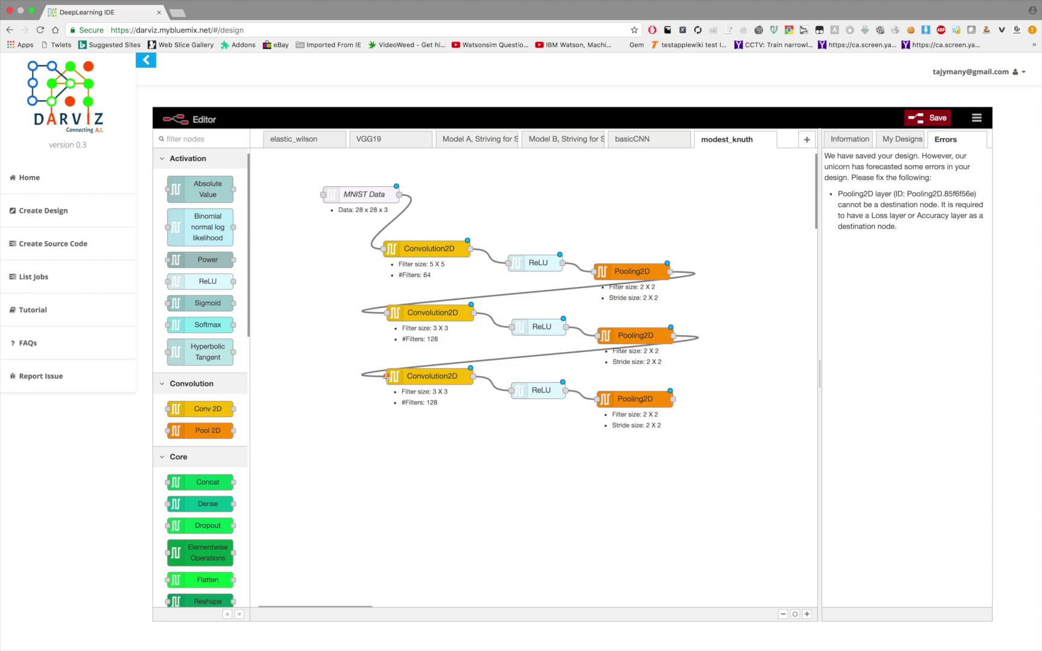
- Set the third Convolution2D's kernel to 2 × 2
click(447, 379)
double_click(451, 381)
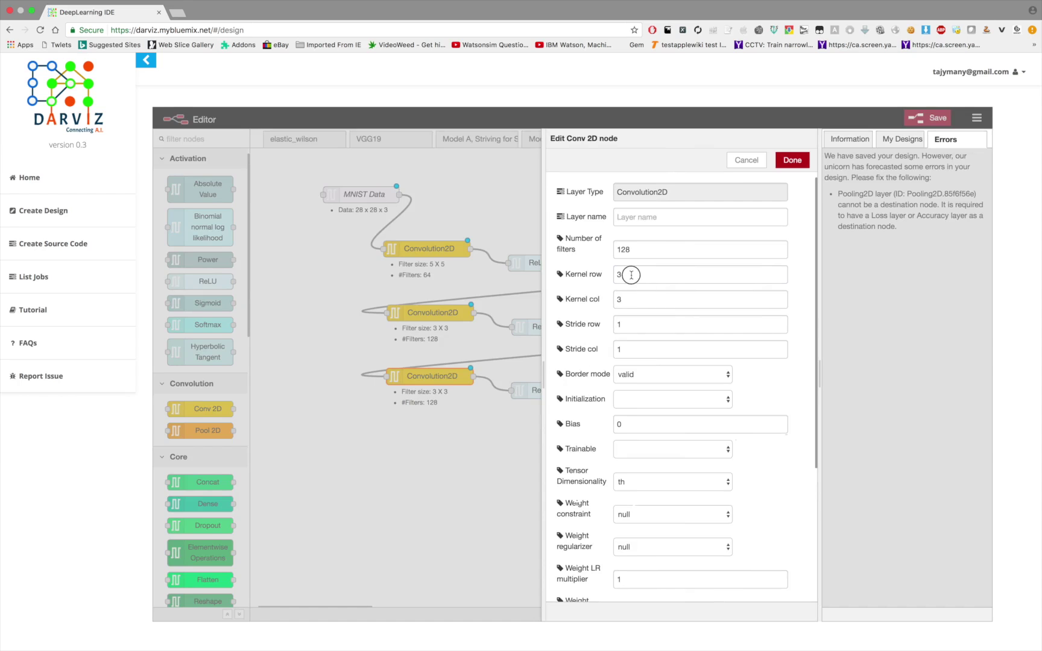
double_click(631, 275)
text(2)
double_click(629, 295)
text(2)
scroll(595, 551, down, 2)
scroll(755, 206, up, 2)
click(792, 160)
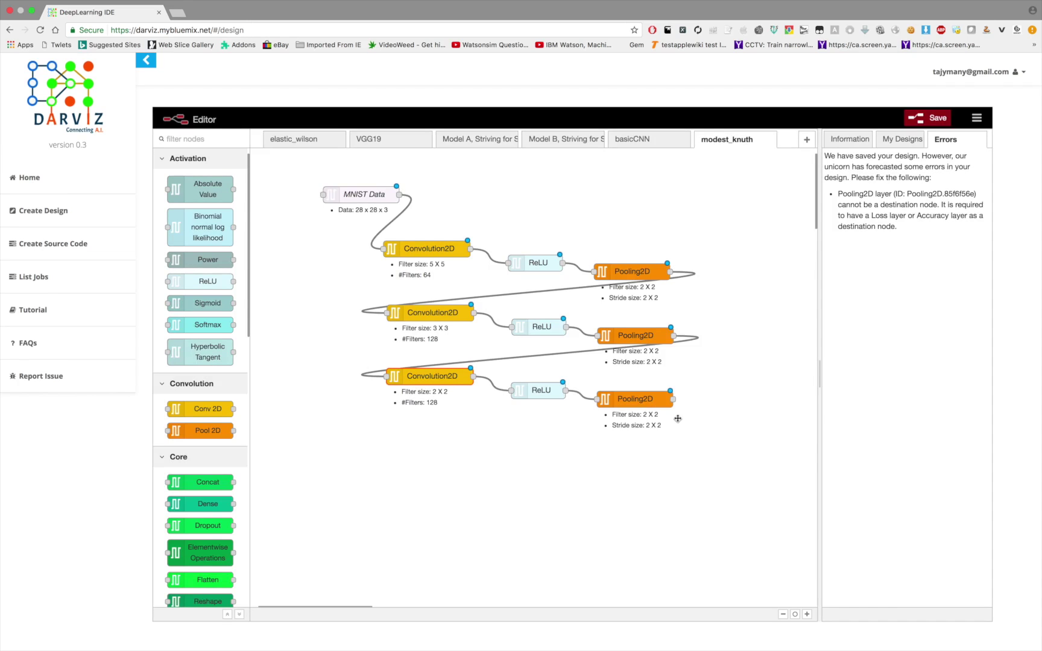
- Add a Flatten layer below the third row and connect the third Pooling2D into it
text(flatten)
drag(202, 229, 447, 452)
drag(674, 399, 393, 458)
- Filter the palette for dense, place a Dense layer right of Flatten, and select it
double_click(189, 138)
text(dense)
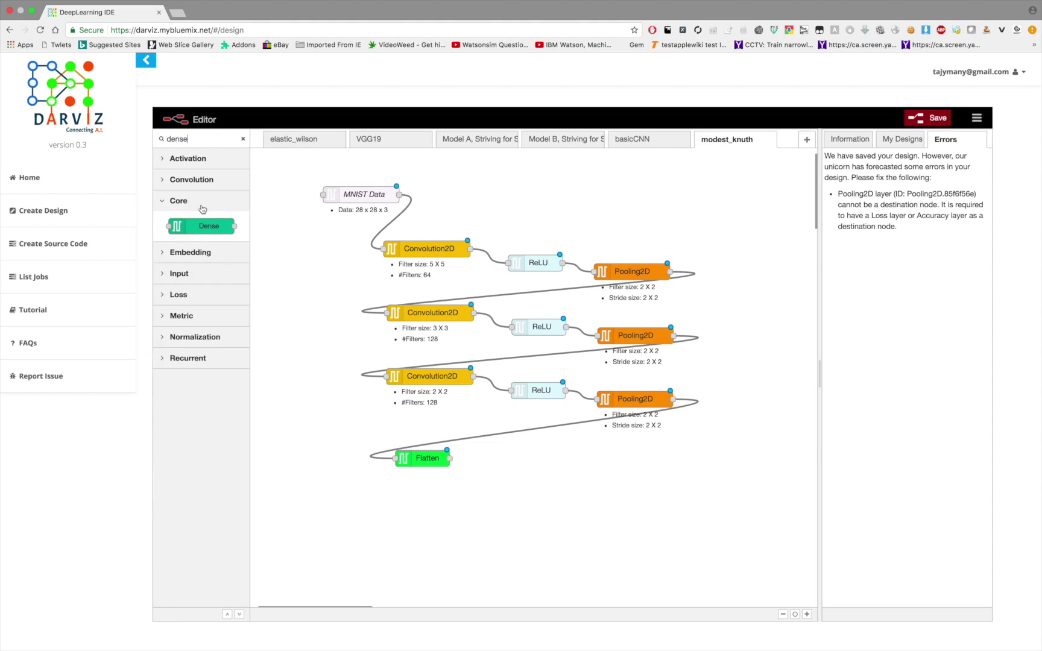
drag(200, 226, 498, 461)
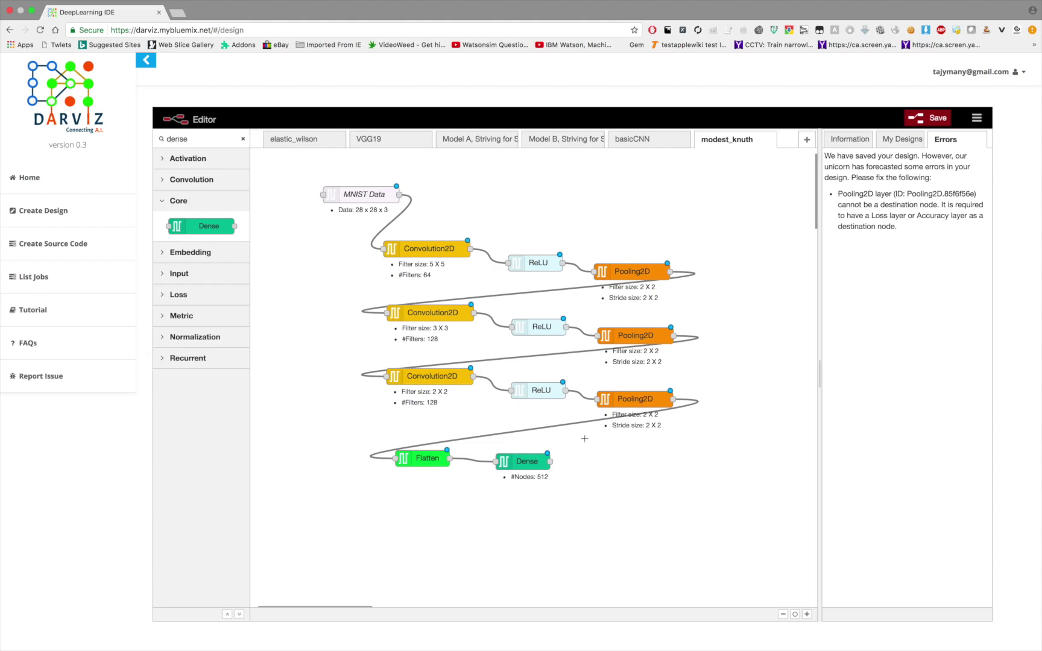
click(520, 465)
- Set the first Dense layer's node count to 256
key(Return)
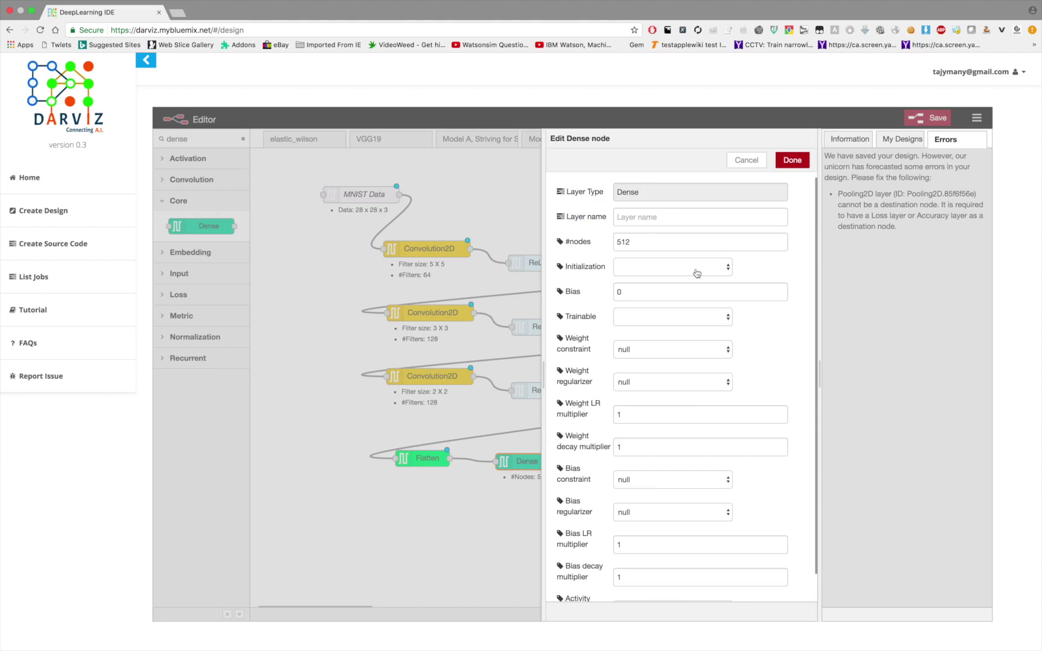
double_click(652, 240)
click(792, 160)
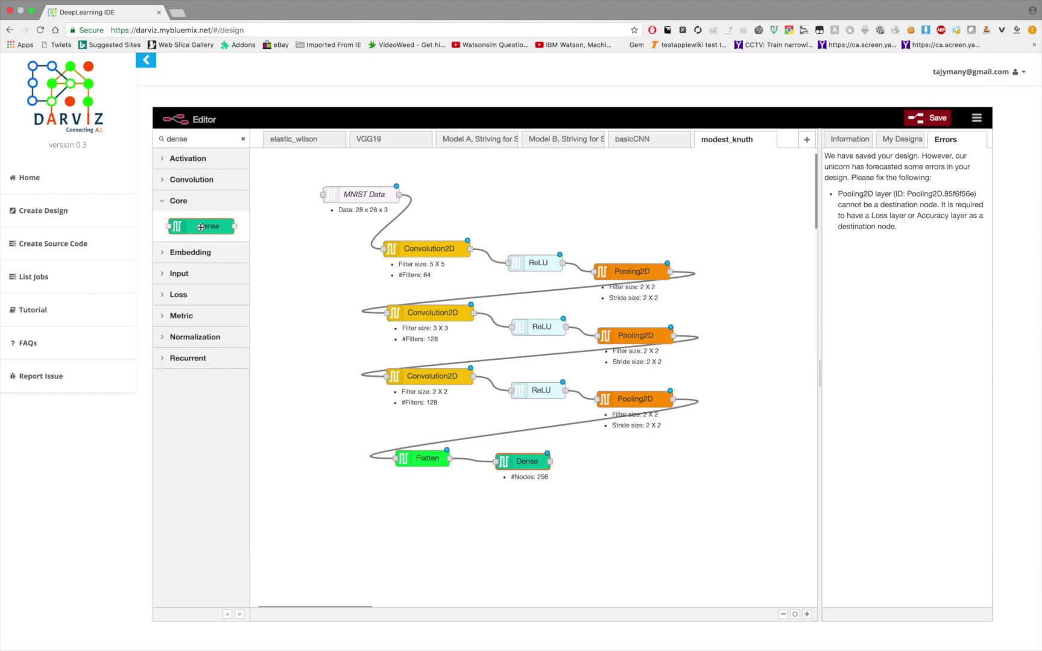
- Add a 512-node Dense layer and a 10-node Dense layer, wiring the 512-node one into the 10-node one
drag(230, 226, 600, 462)
click(327, 285)
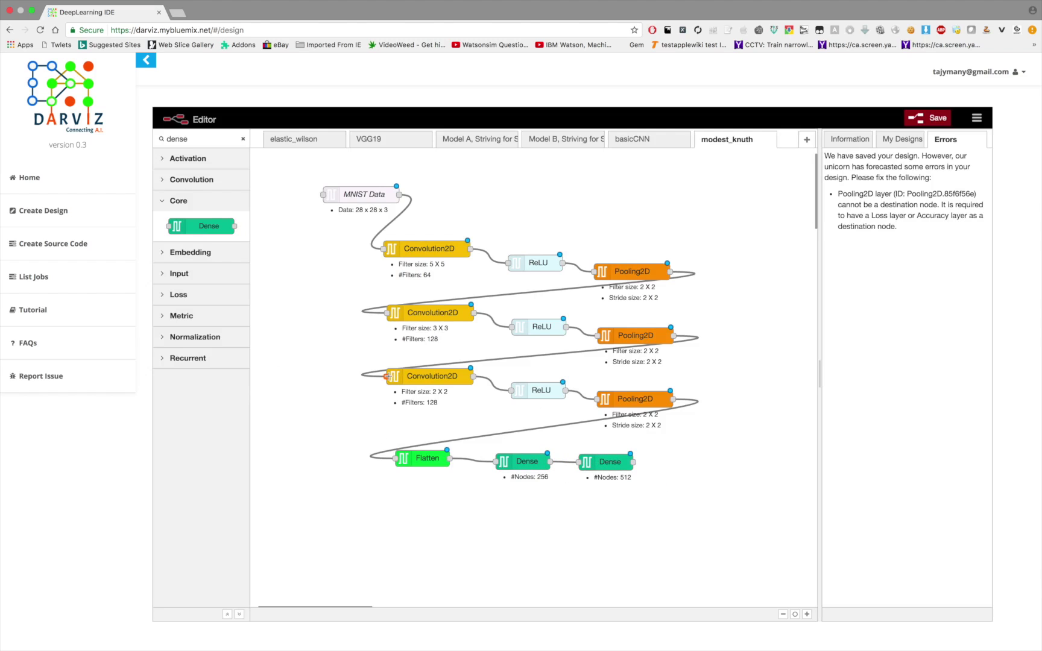
drag(197, 226, 701, 462)
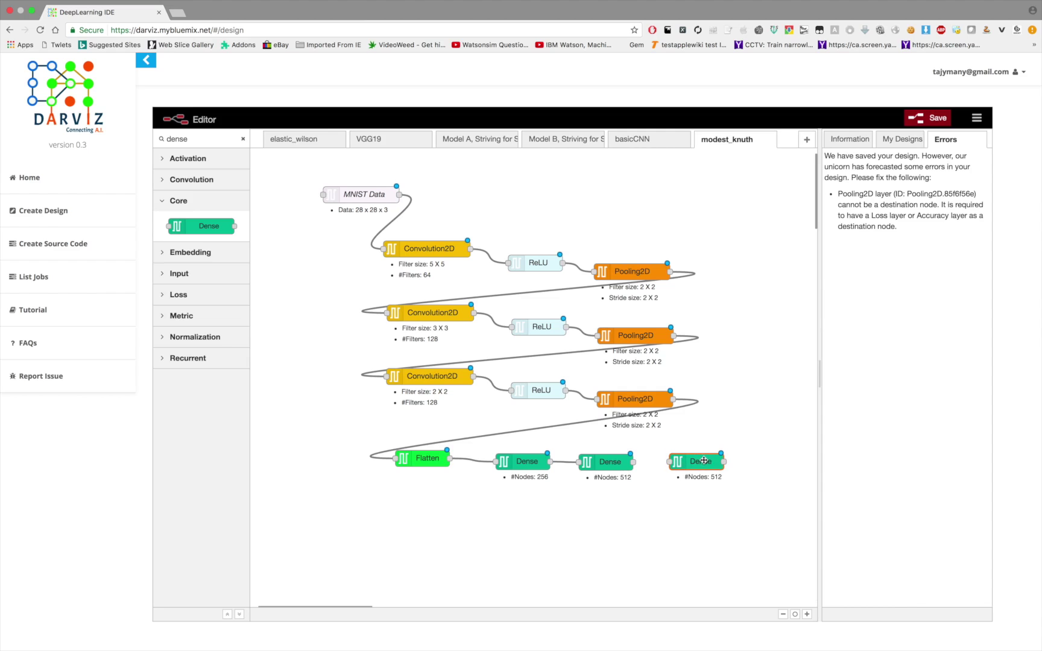
key(Return)
click(651, 246)
click(793, 160)
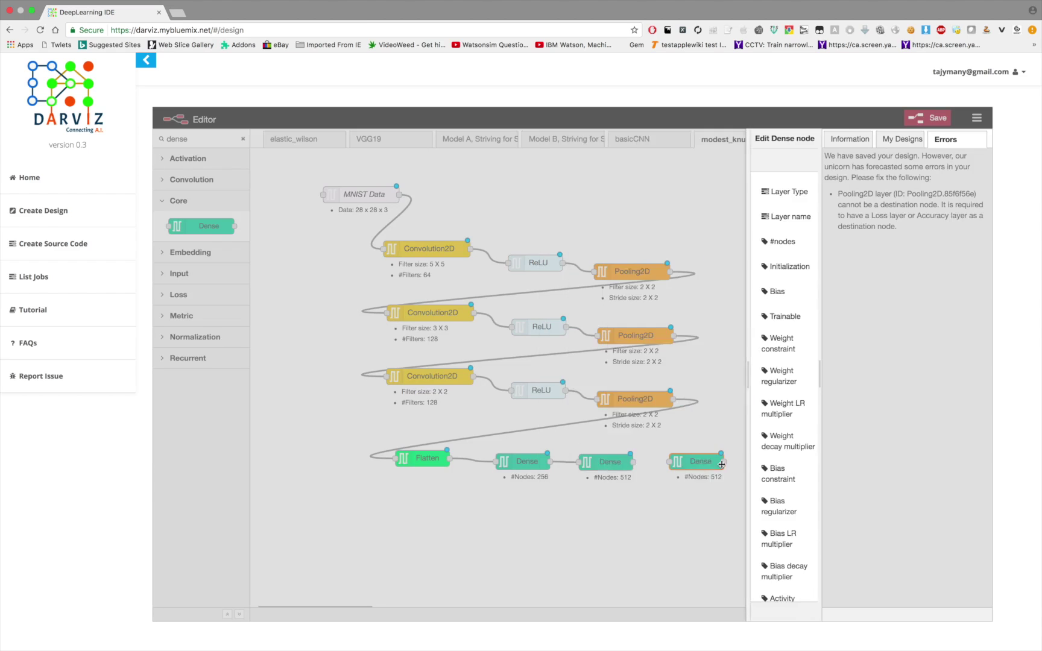
drag(654, 464, 671, 462)
- Review the 256-node Dense layer's settings, leaving the activity regularizer at null
key(Return)
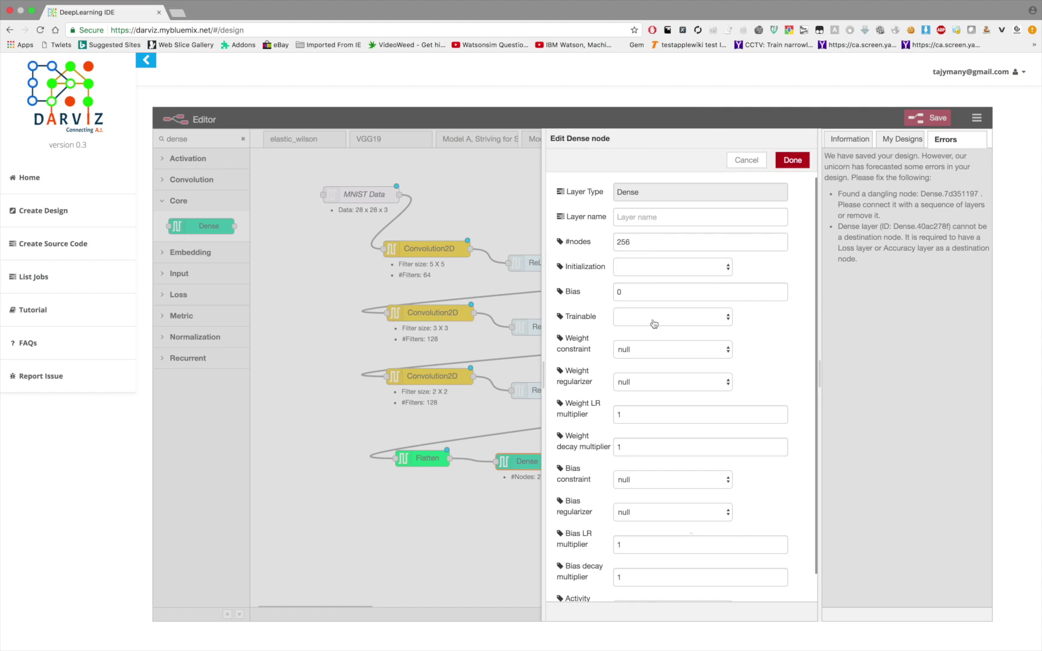
scroll(653, 324, down, 2)
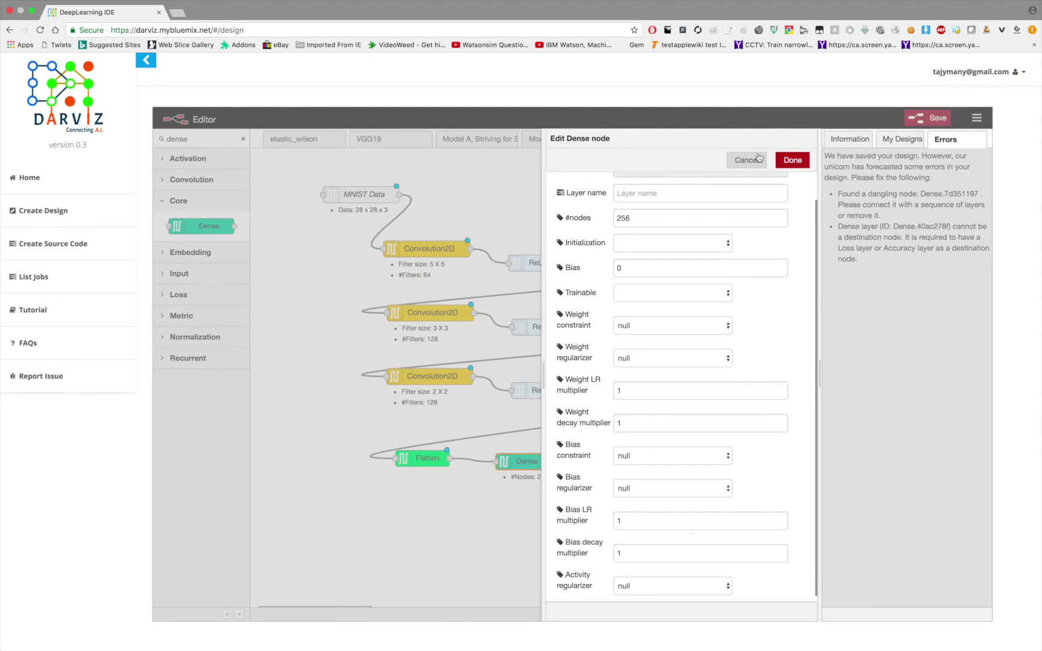
click(659, 592)
click(747, 582)
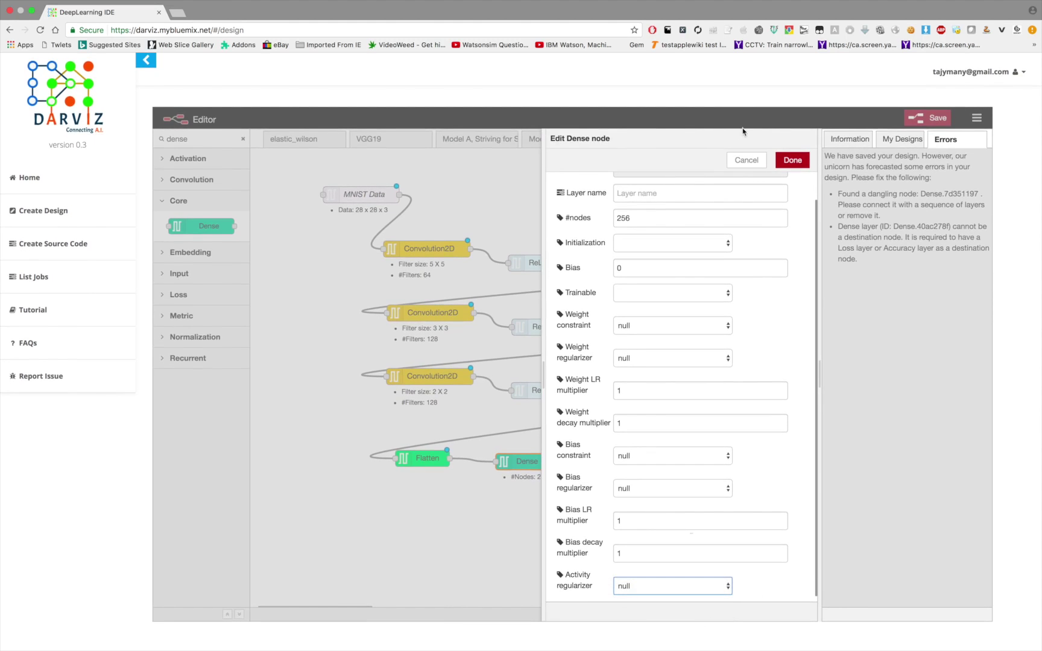
click(746, 156)
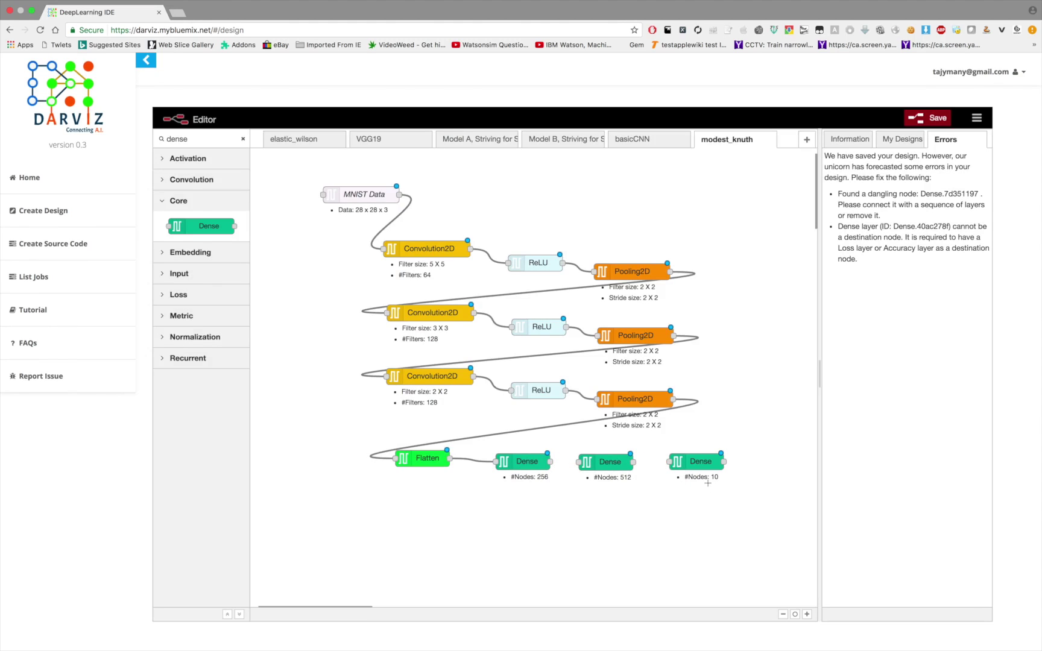
- Move the 10-node and 512-node Dense layers further right to space them apart
drag(706, 464, 759, 463)
click(625, 465)
drag(625, 465, 665, 463)
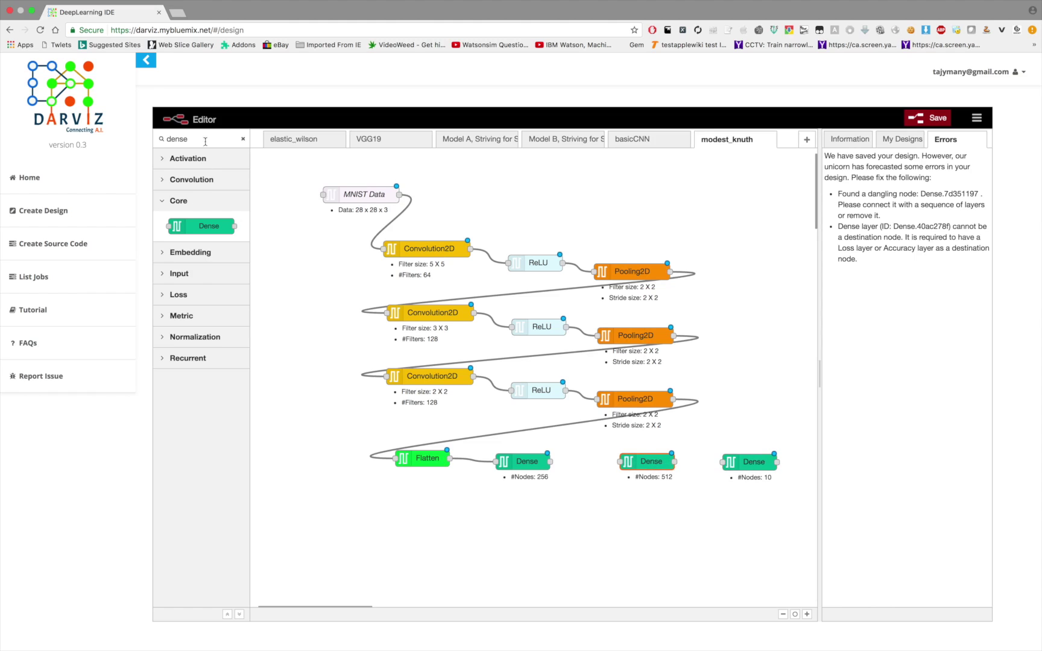
- Insert a Sigmoid activation between the 256-node and 512-node Dense layers
click(244, 142)
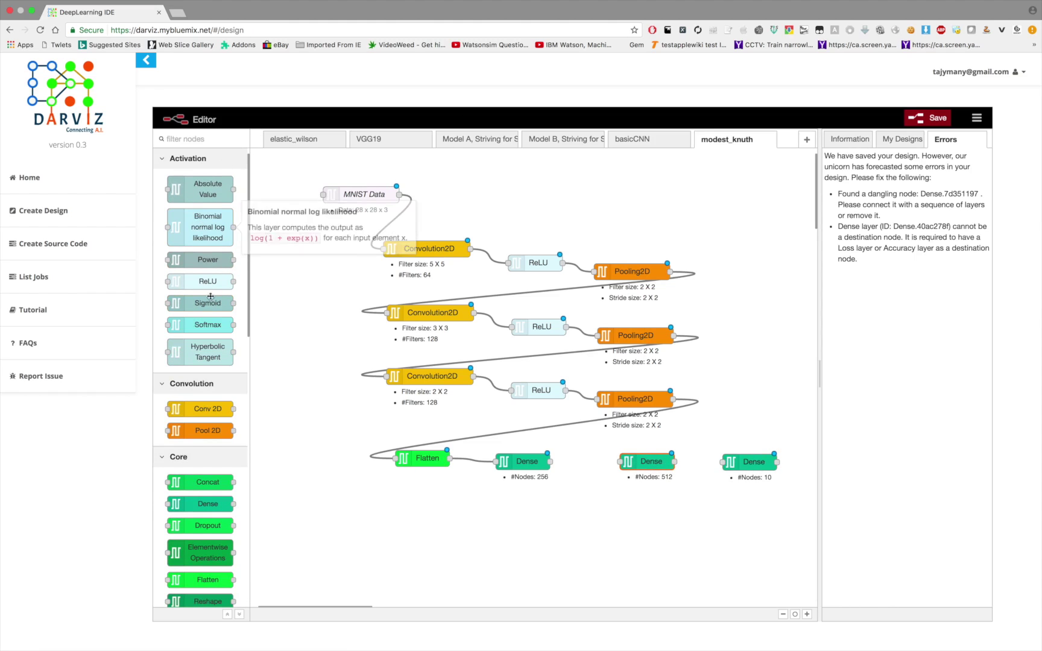
mouse_move(185, 303)
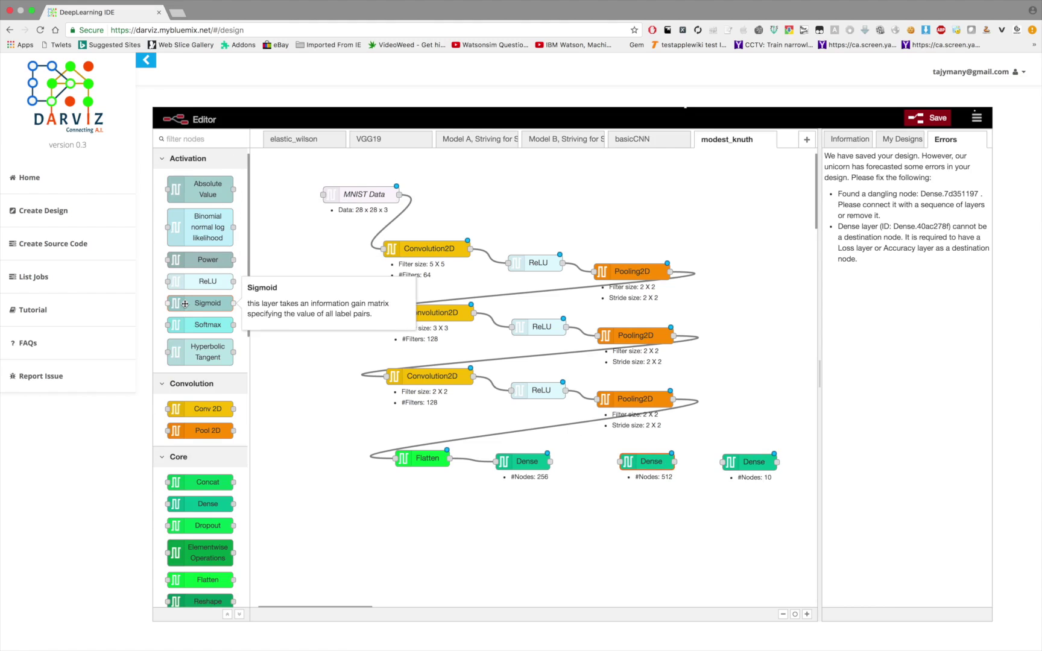
drag(185, 304, 570, 503)
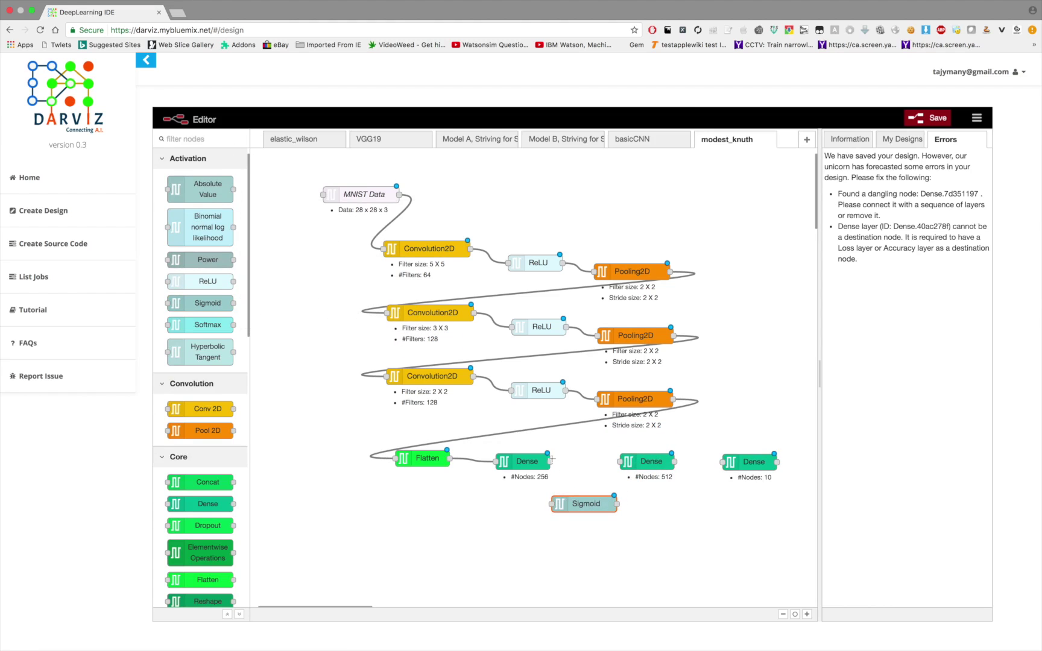
drag(551, 460, 553, 504)
drag(616, 503, 620, 462)
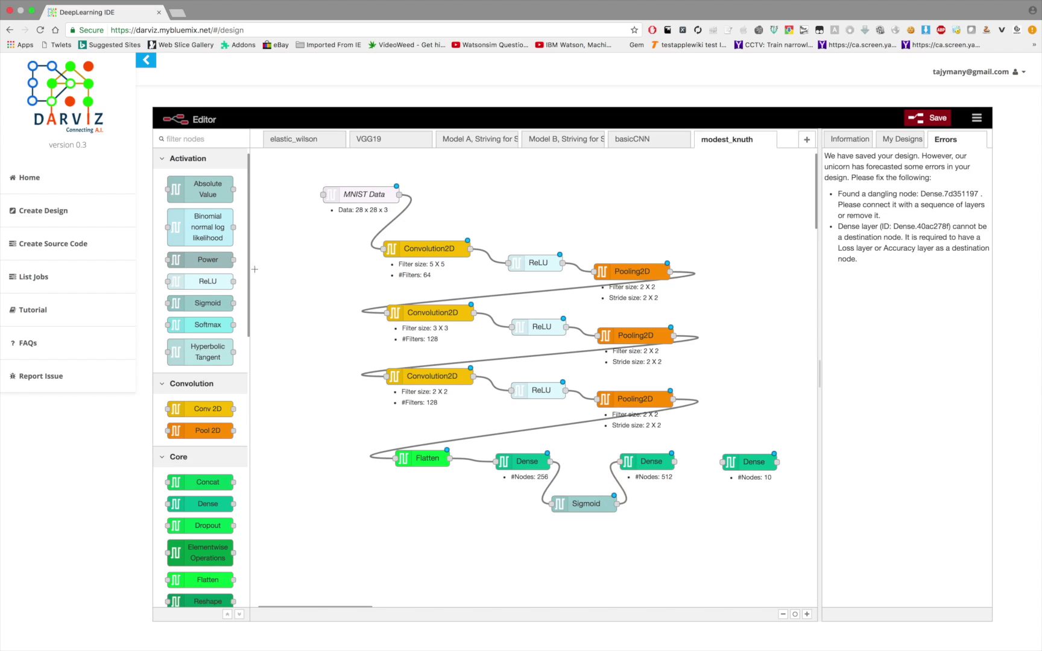
- Insert a second Sigmoid between the 512- and 10-node Dense layers, then wire Softmax after the 10-node layer
drag(205, 304, 690, 510)
drag(673, 461, 658, 511)
drag(723, 506, 723, 462)
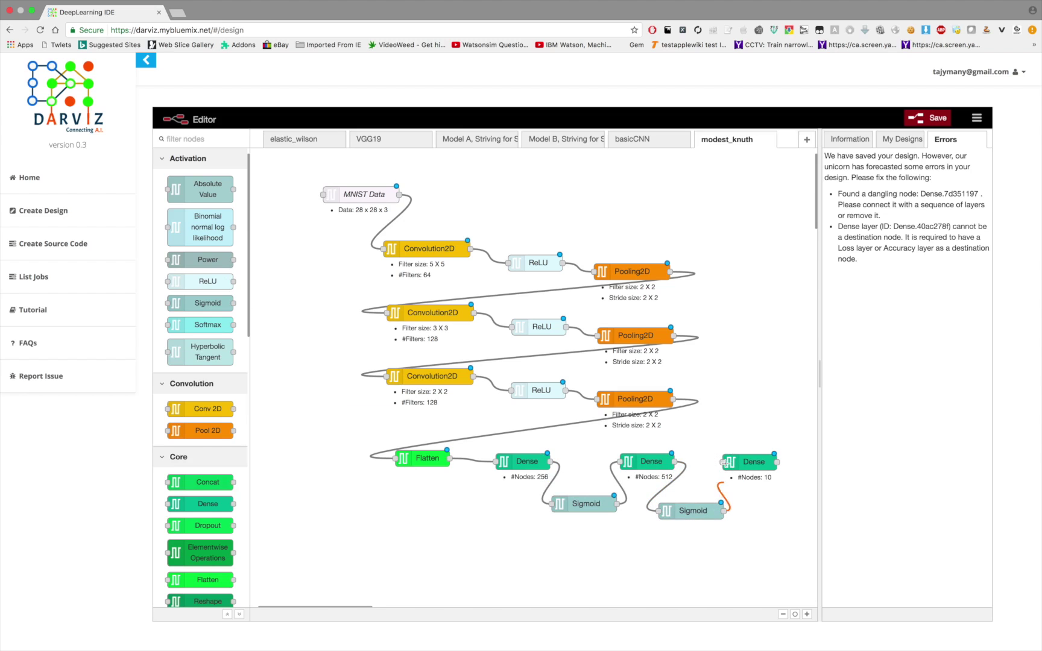
drag(705, 509, 717, 512)
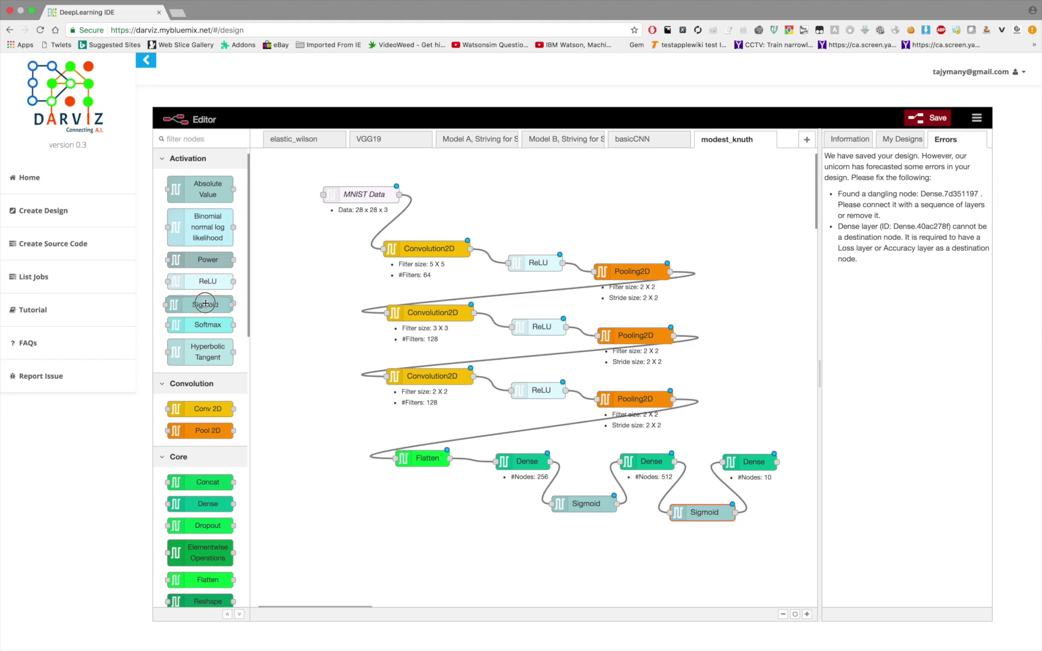
drag(203, 326, 774, 563)
drag(777, 463, 760, 561)
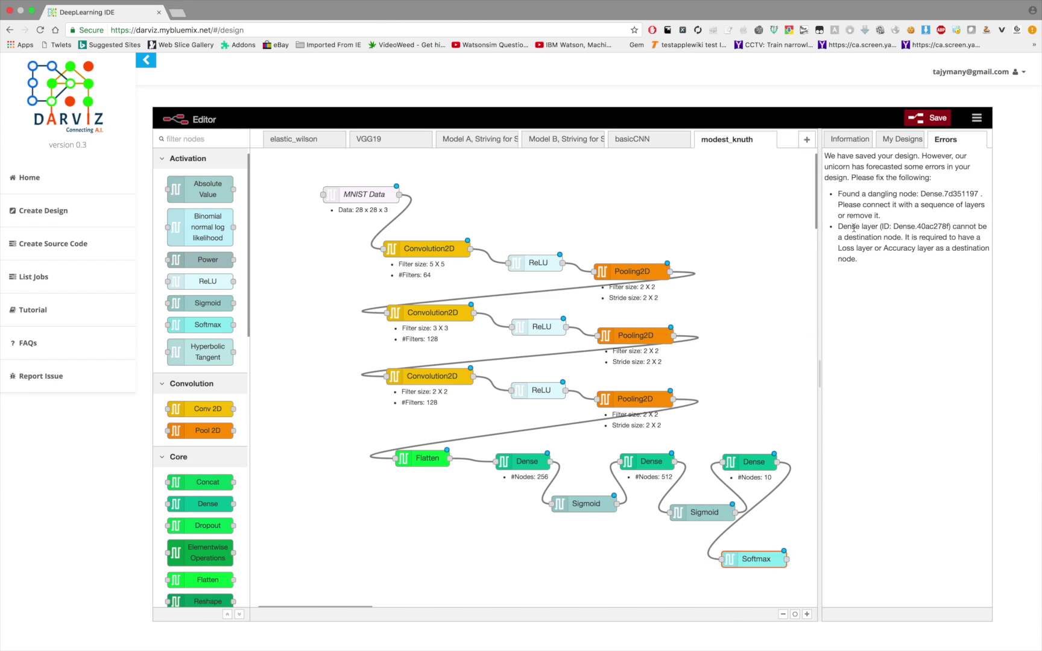
- Save the design and read the Softmax destination-node error, highlighting the word 'unicorn'
click(927, 125)
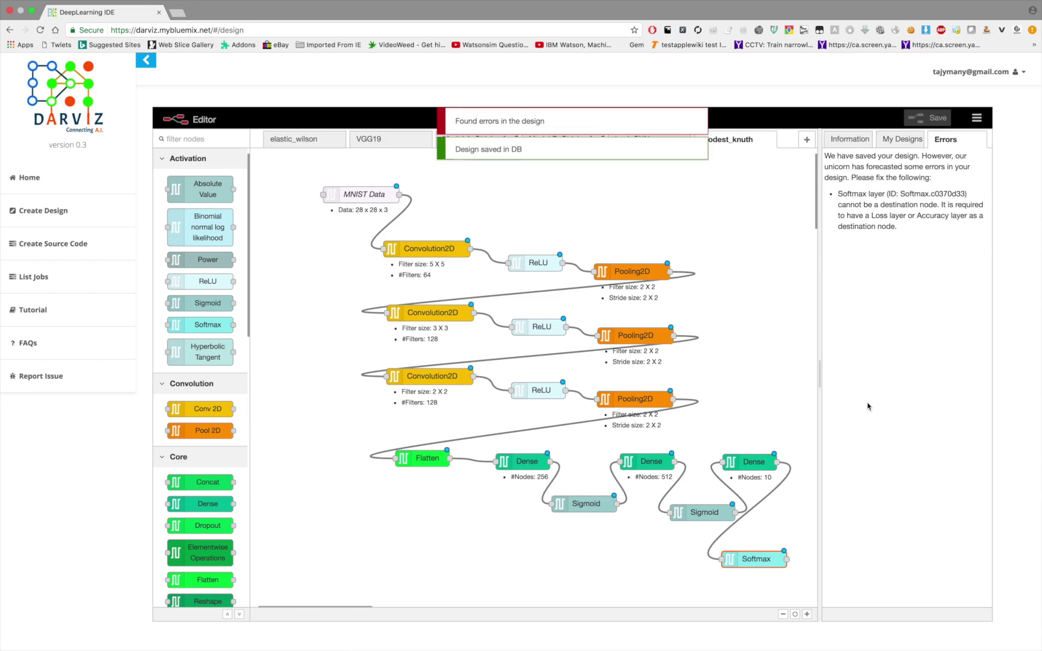
double_click(840, 167)
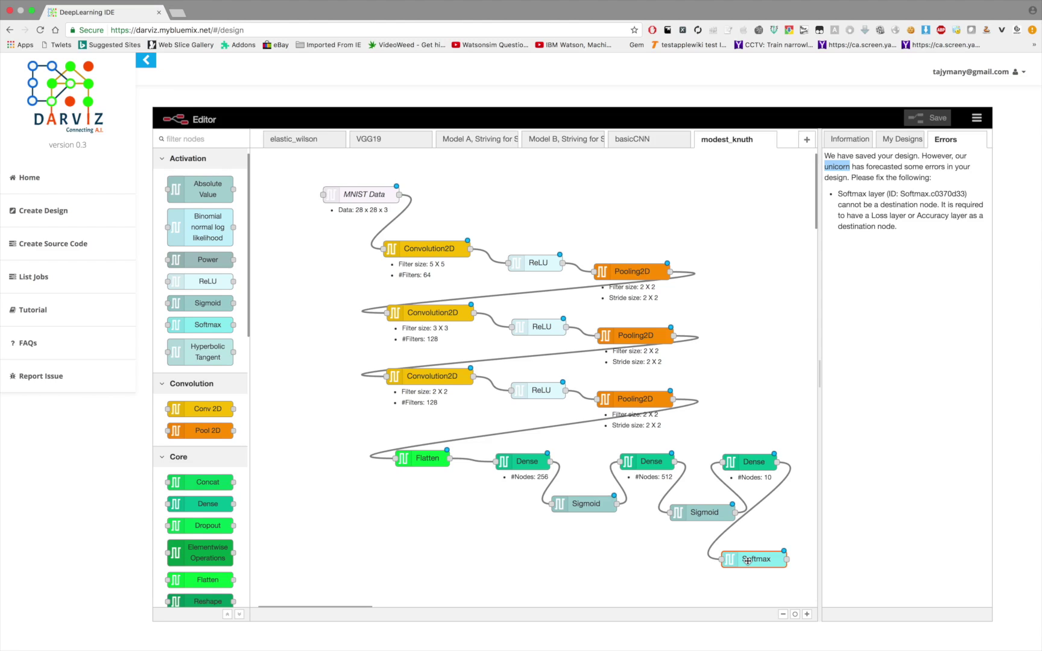
- Filter for 'accur', place an Accuracy node below Softmax, and connect Softmax into it
click(201, 144)
text(accur)
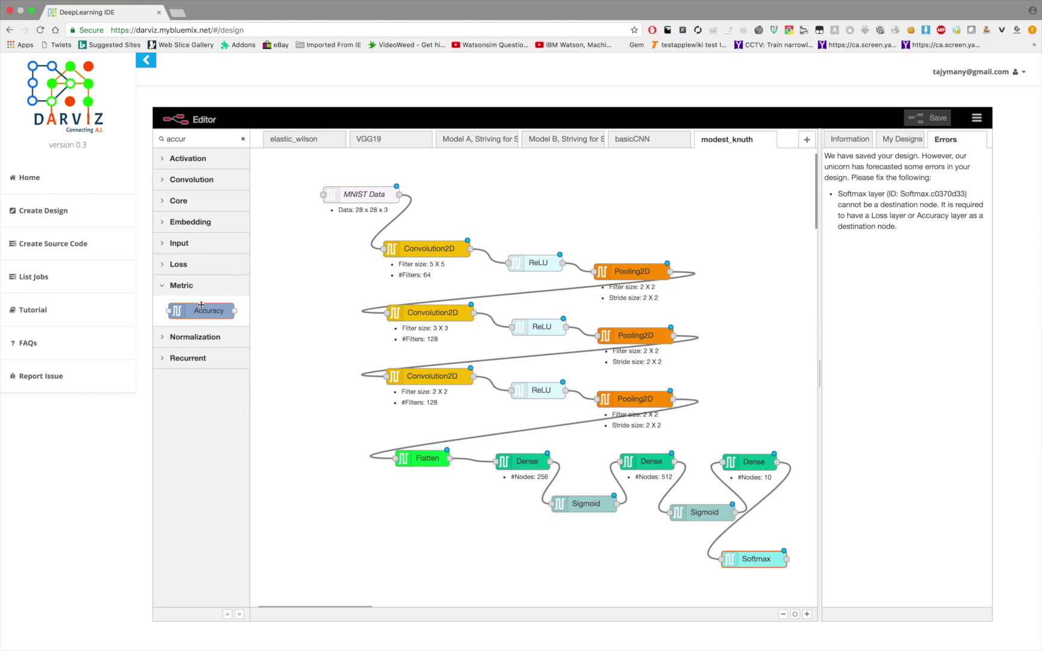
drag(201, 305, 656, 581)
drag(786, 560, 644, 582)
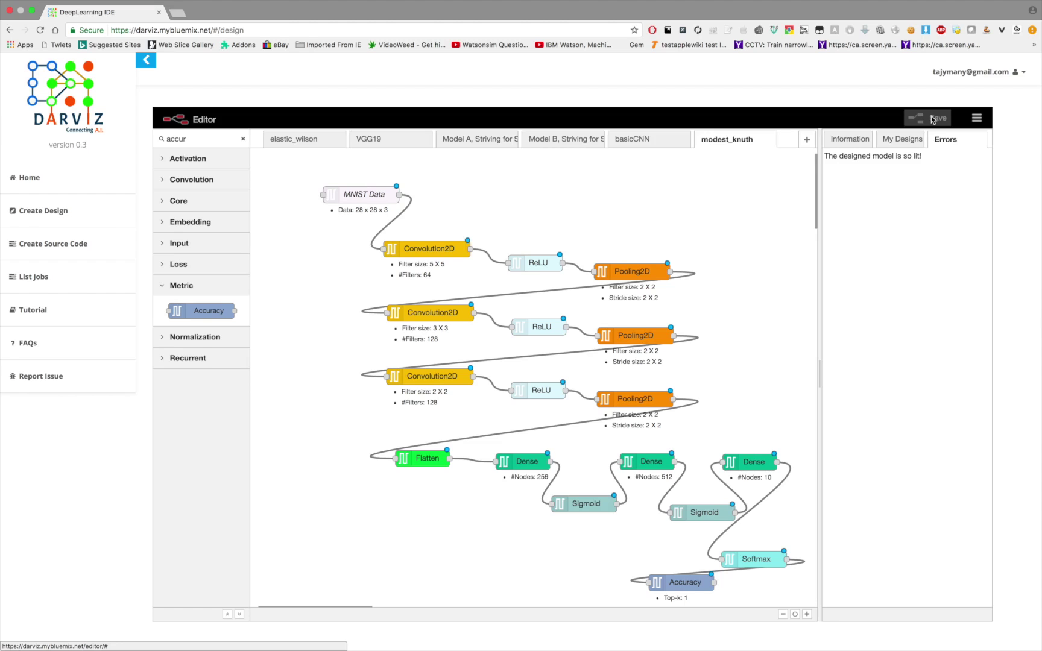
- Create source-code job TEST3 for modest_knuth on TensorFlow with GPU, downloading TEST3.zip
click(82, 238)
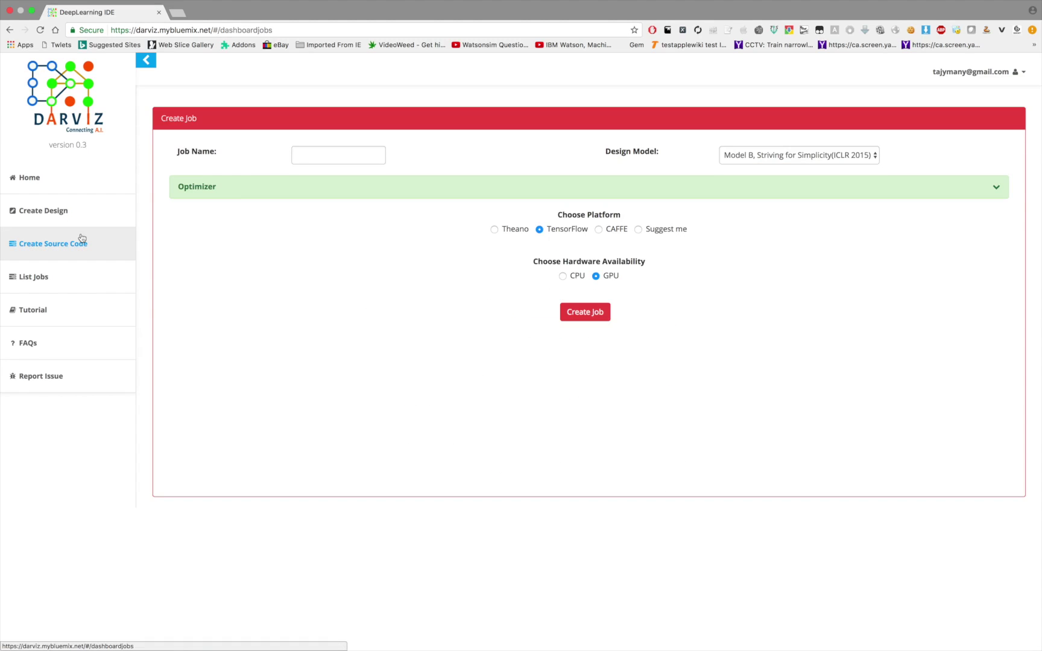
click(317, 153)
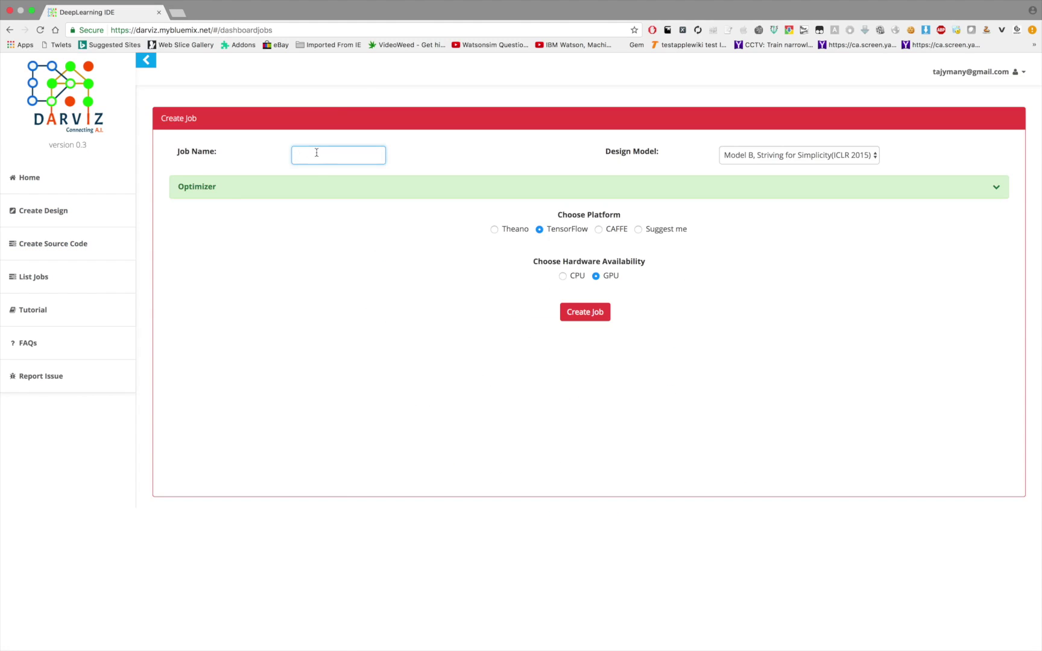
text(TEST3)
click(761, 156)
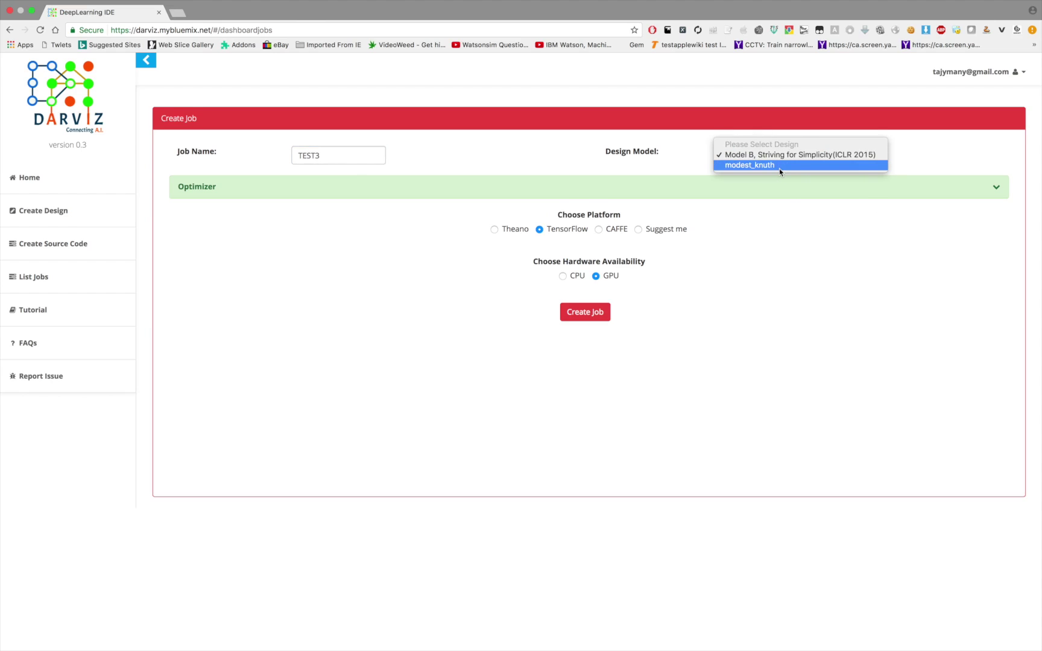
click(779, 167)
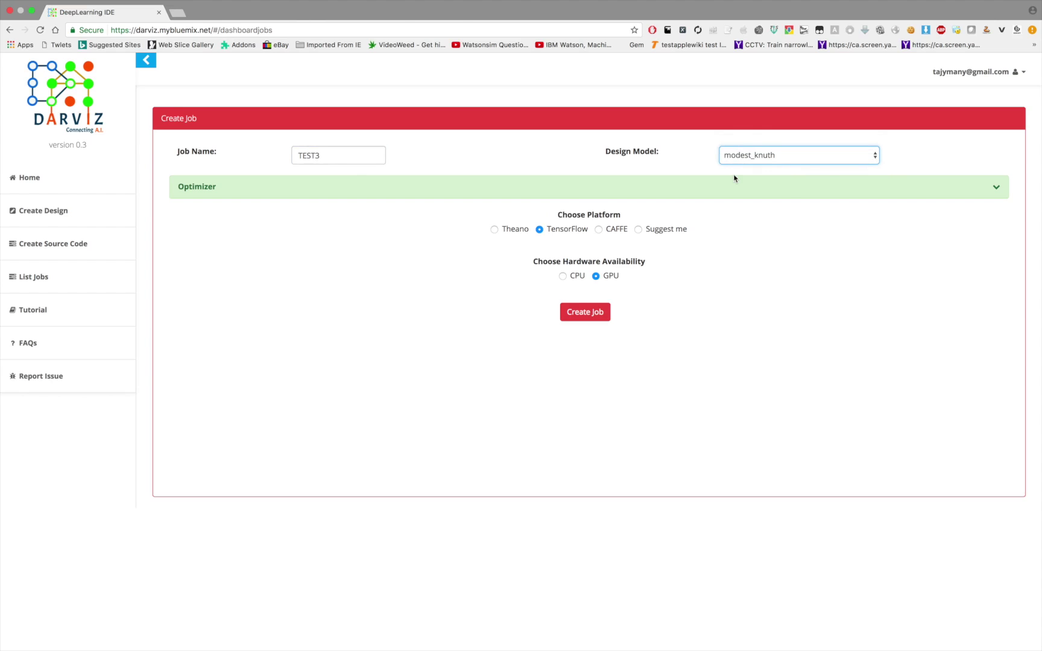
click(539, 229)
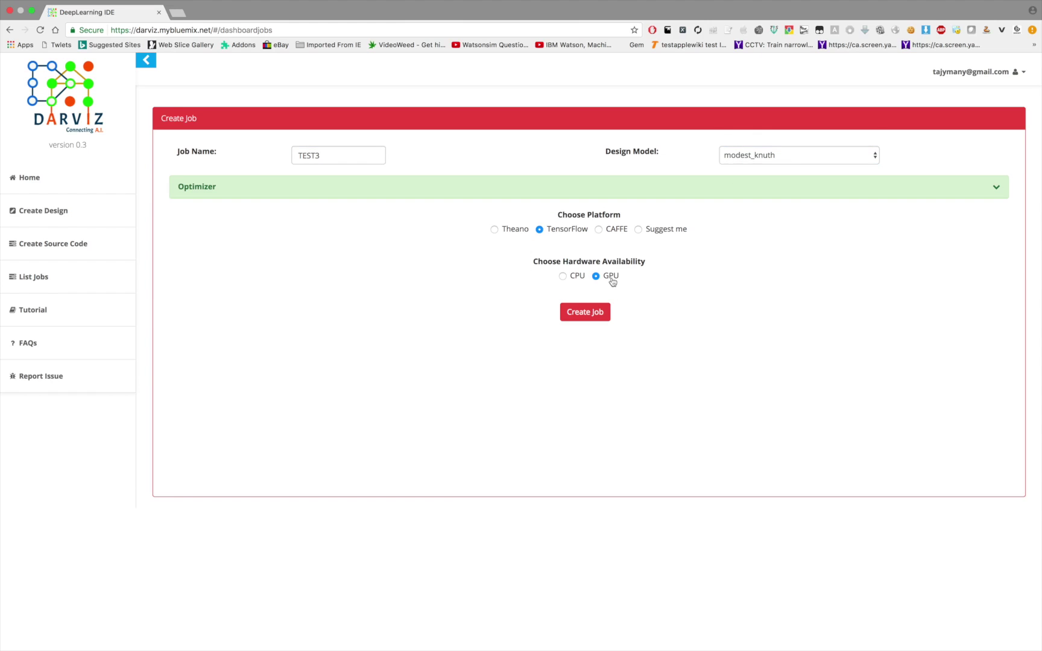
click(605, 309)
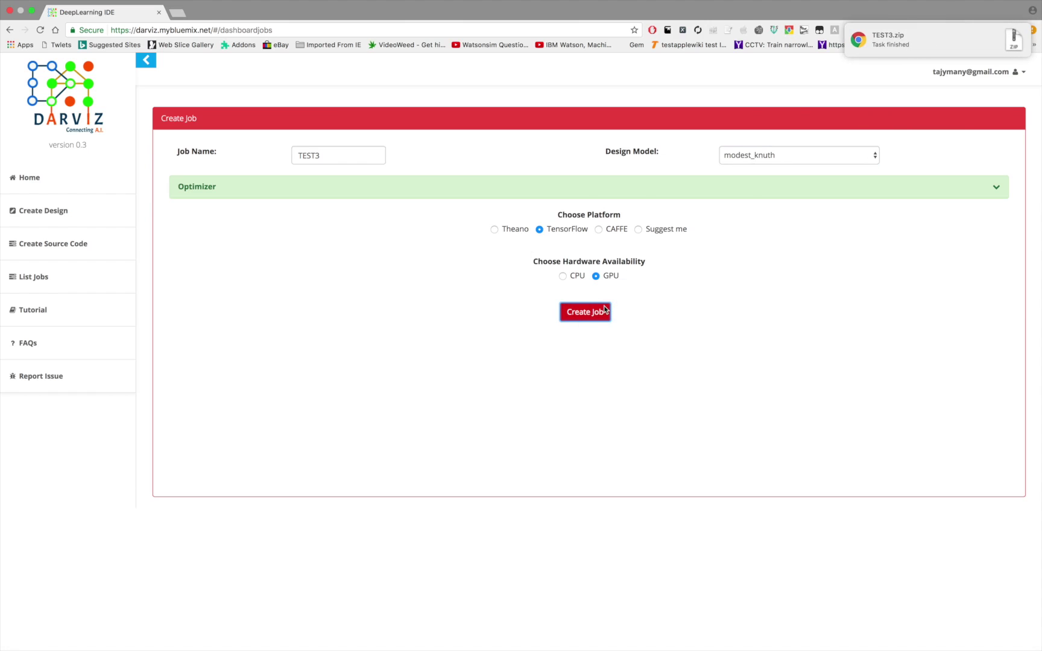
- Open the downloaded TEST3.zip and view TEST3.py in Xcode at full screen
click(788, 30)
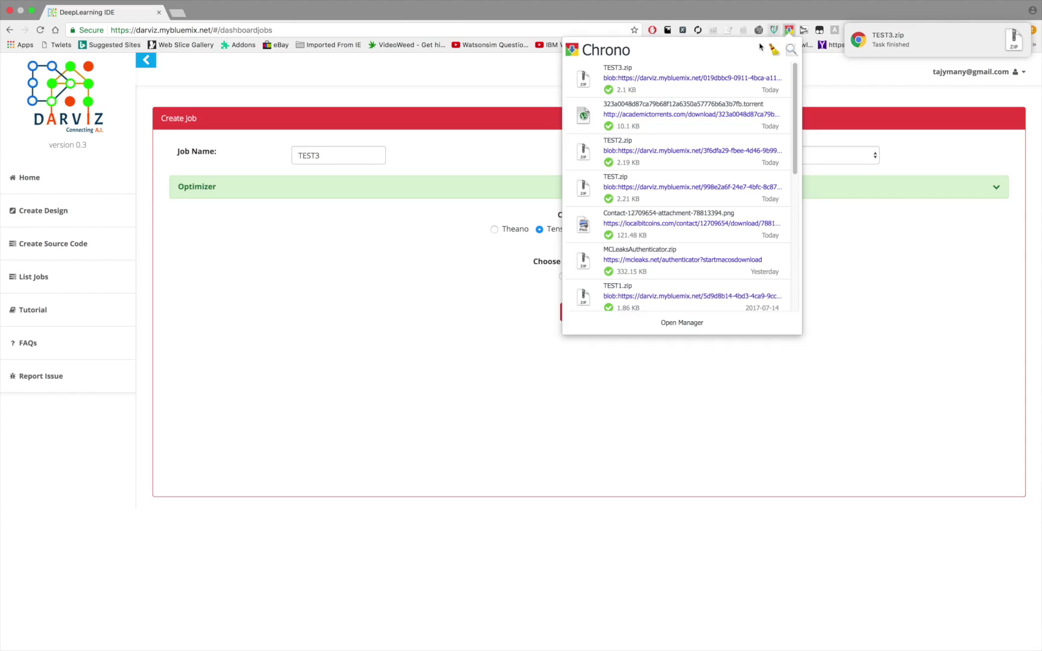
click(619, 68)
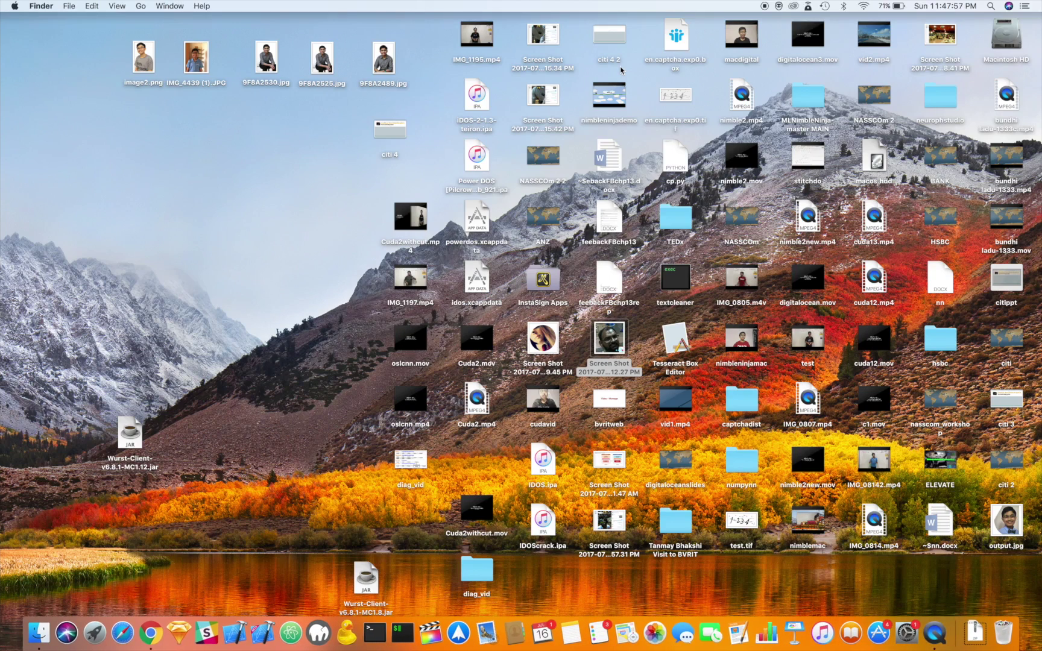
click(438, 167)
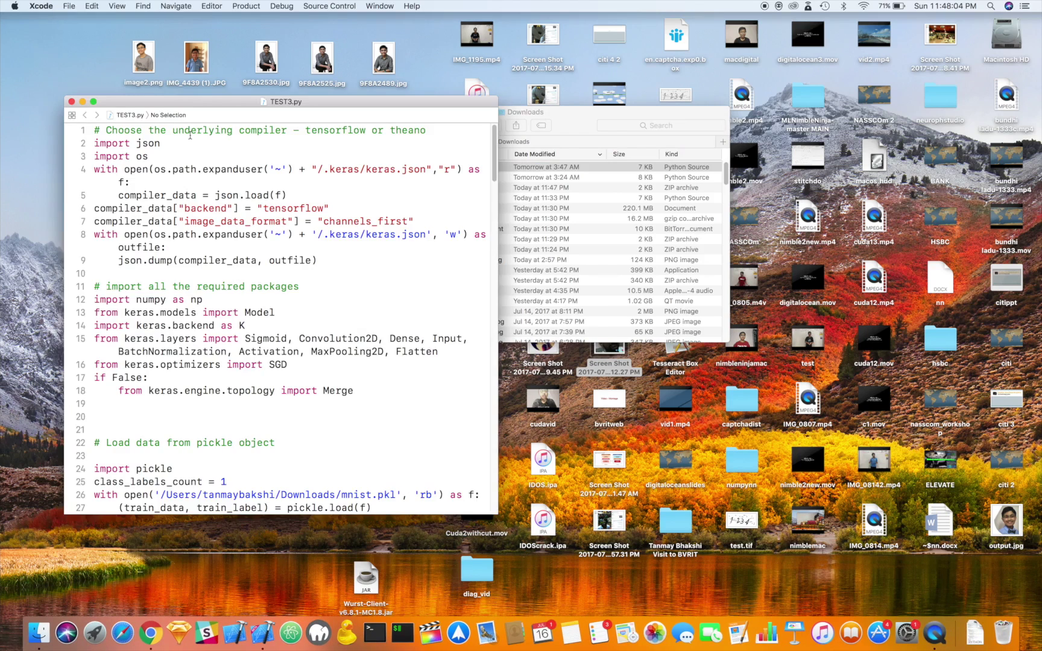
click(93, 102)
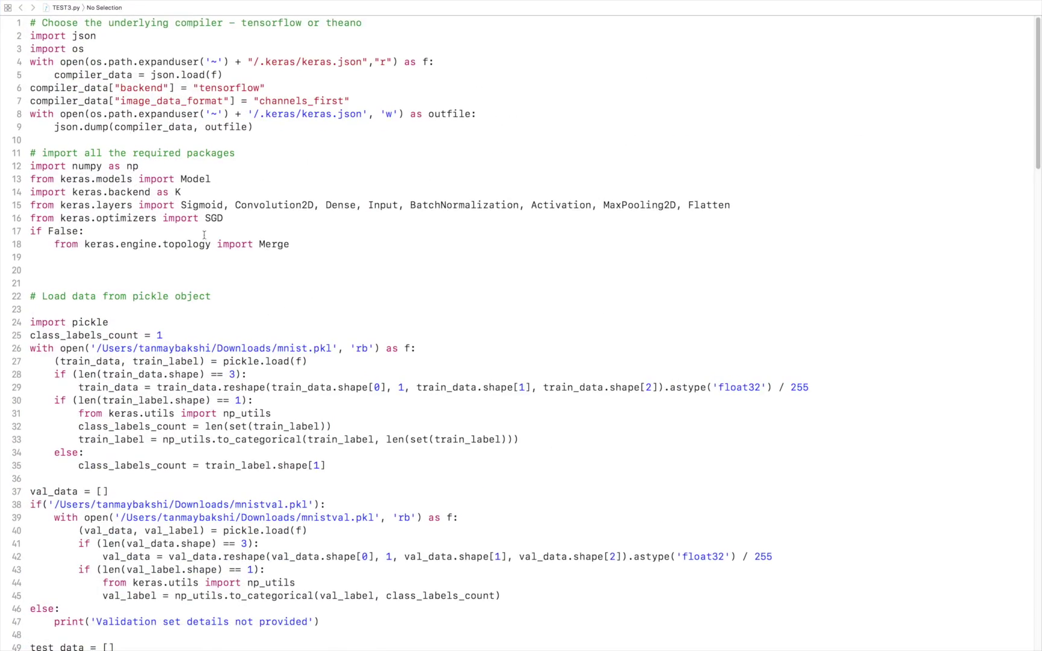
- Scroll through TEST3.py to review the generated Keras model code
scroll(237, 280, down, 1)
scroll(236, 280, up, 2)
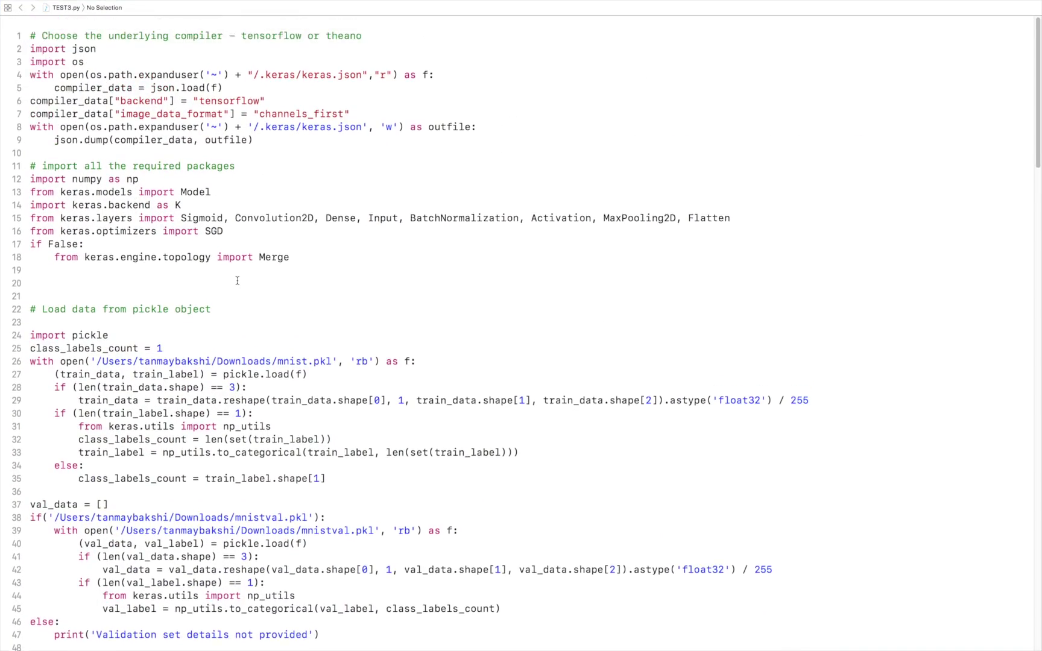
scroll(238, 301, down, 8)
scroll(242, 244, down, 20)
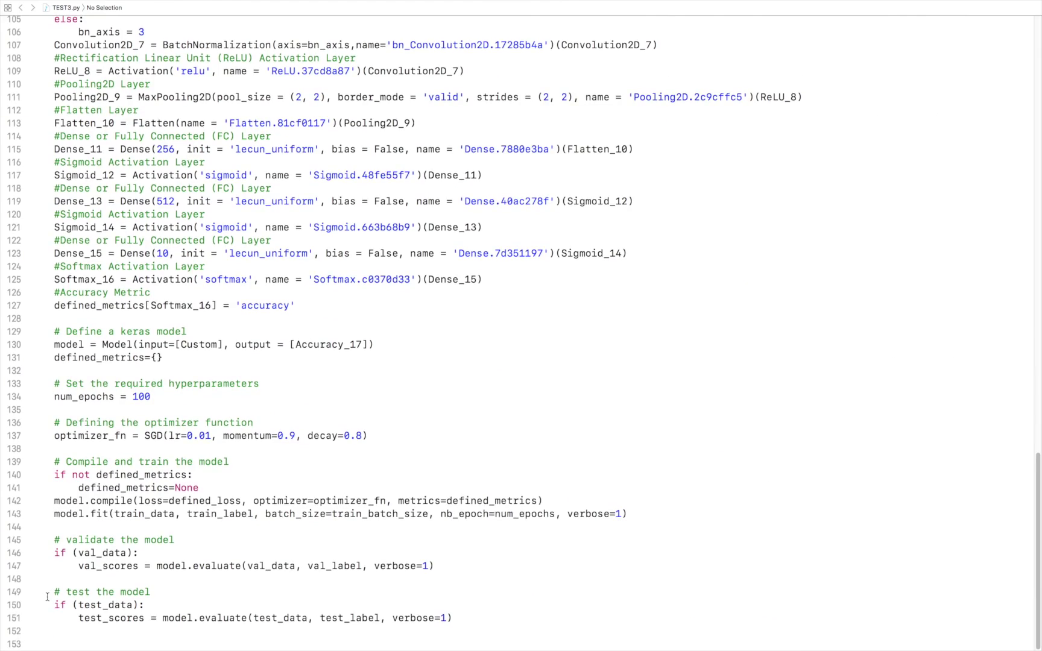
scroll(229, 384, up, 17)
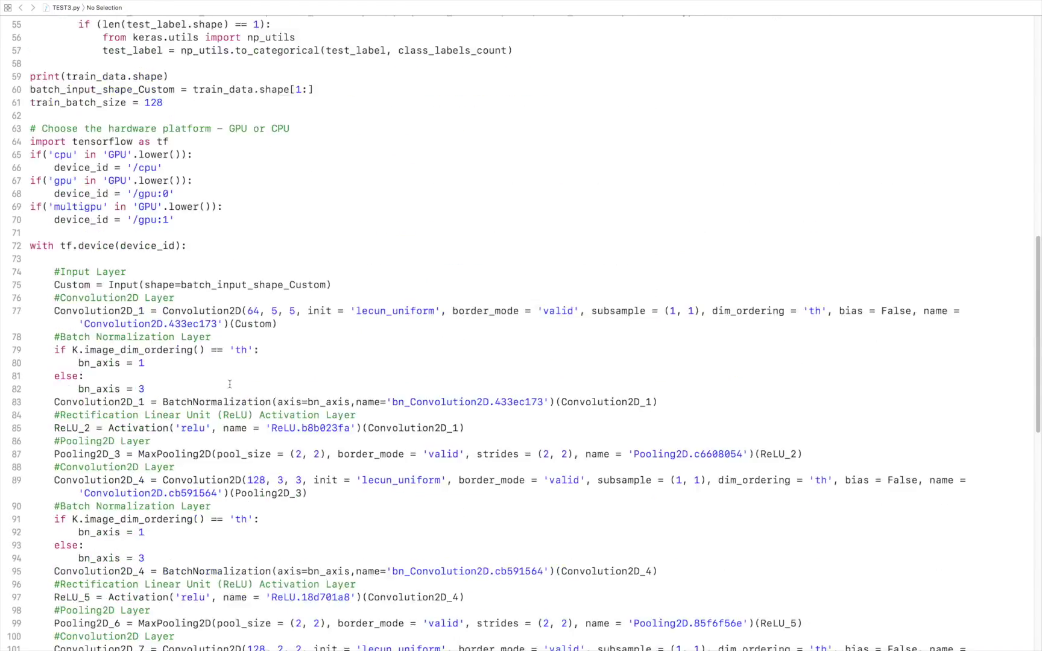
scroll(229, 384, up, 16)
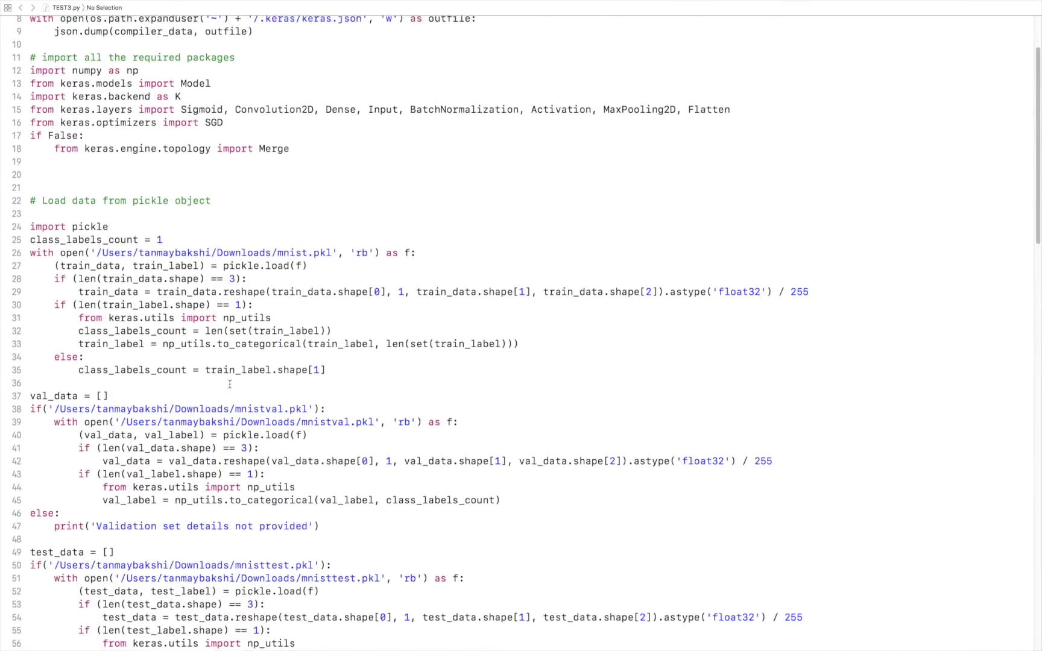
scroll(229, 384, up, 3)
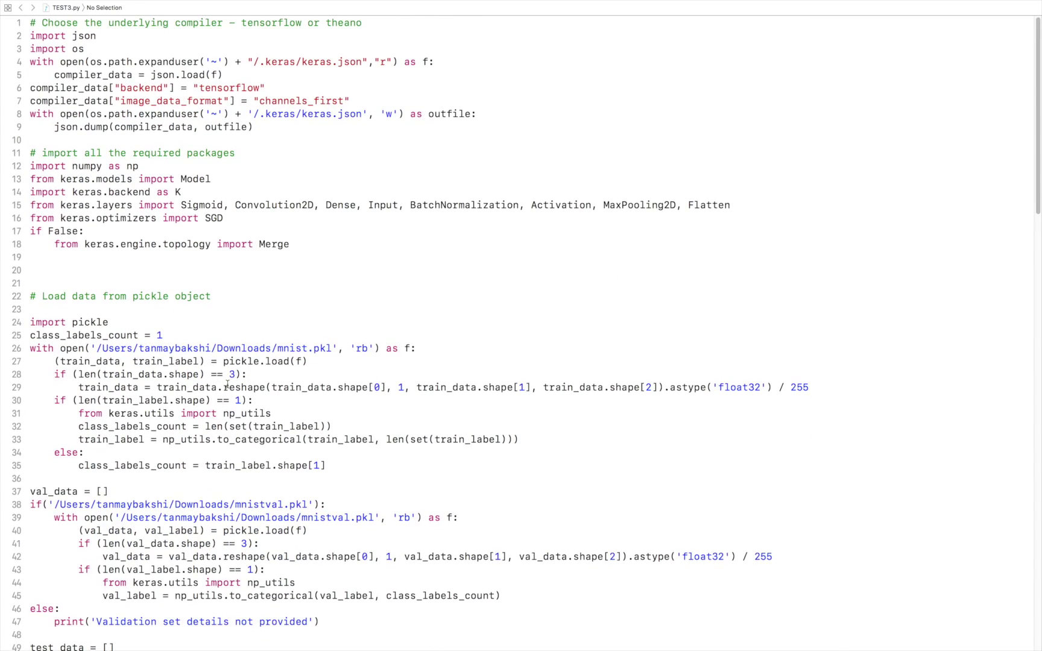
scroll(228, 383, down, 6)
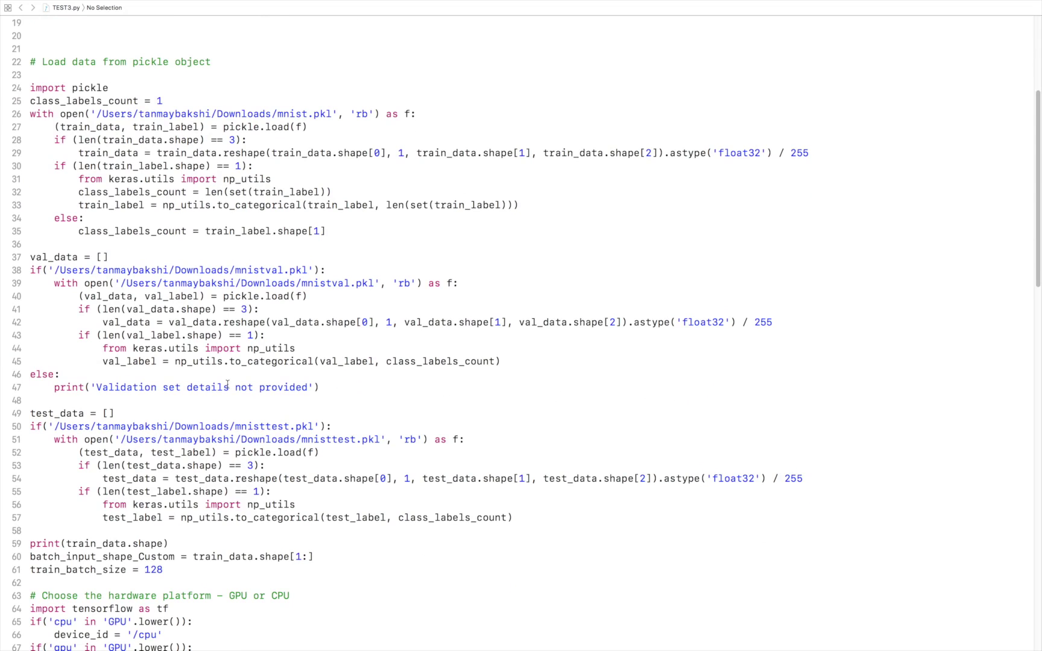
- Switch desktop spaces back to the browser showing DARVIZ's Create Job page
key(ctrl+Right)
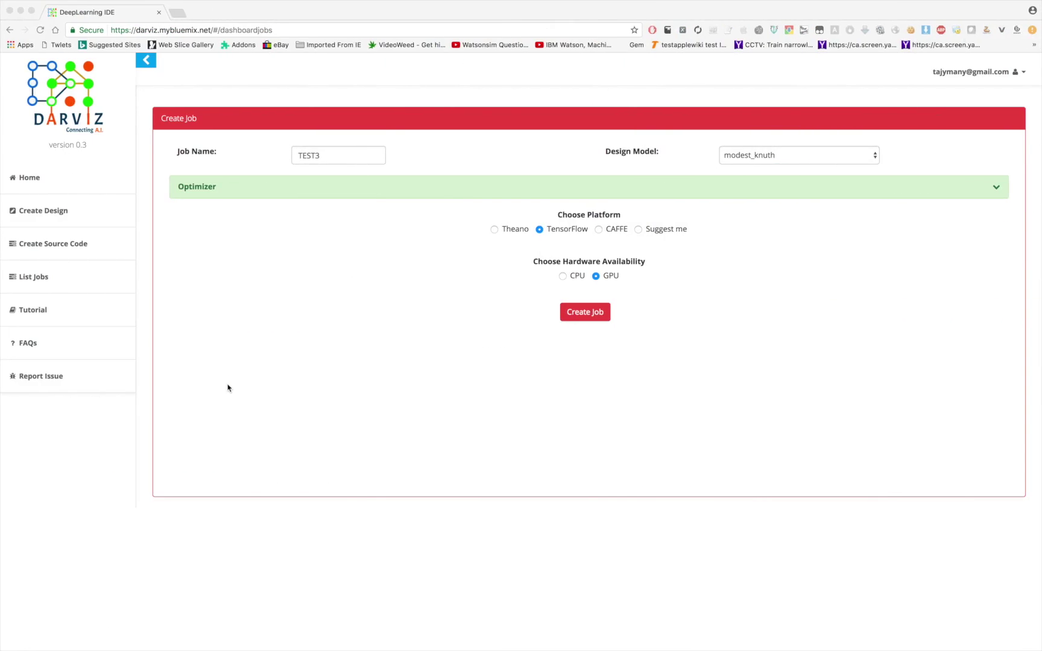